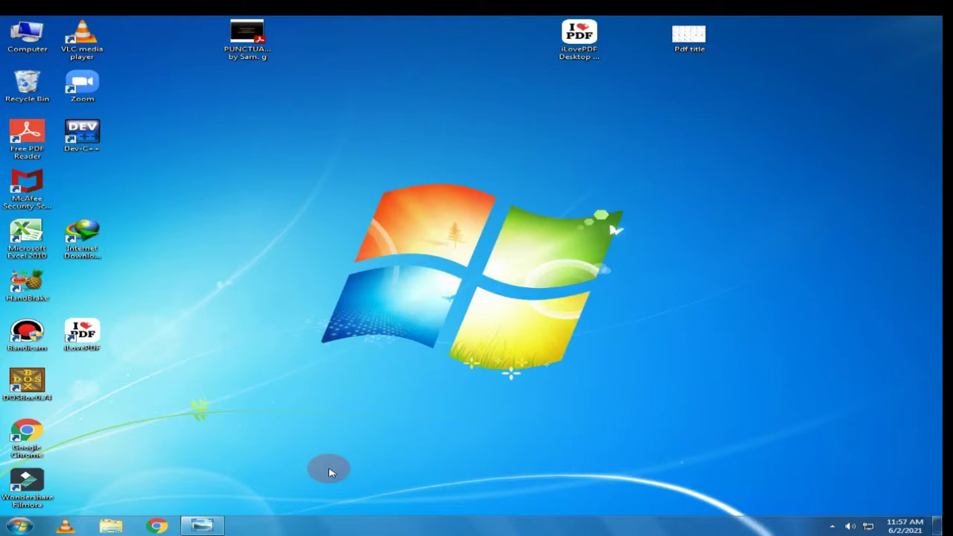
- View the Pdf title image showing the overview of PDF tools, close it, and refresh the desktop
{"action": "left_click", "coordinate": [202, 526]}
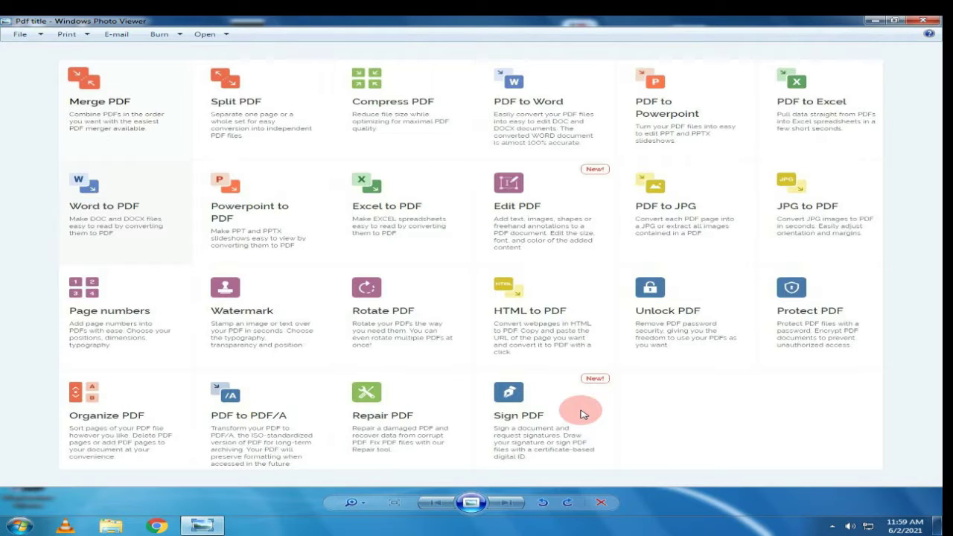
{"action": "left_click", "coordinate": [926, 27]}
{"action": "right_click", "coordinate": [404, 117]}
{"action": "left_click", "coordinate": [438, 144]}
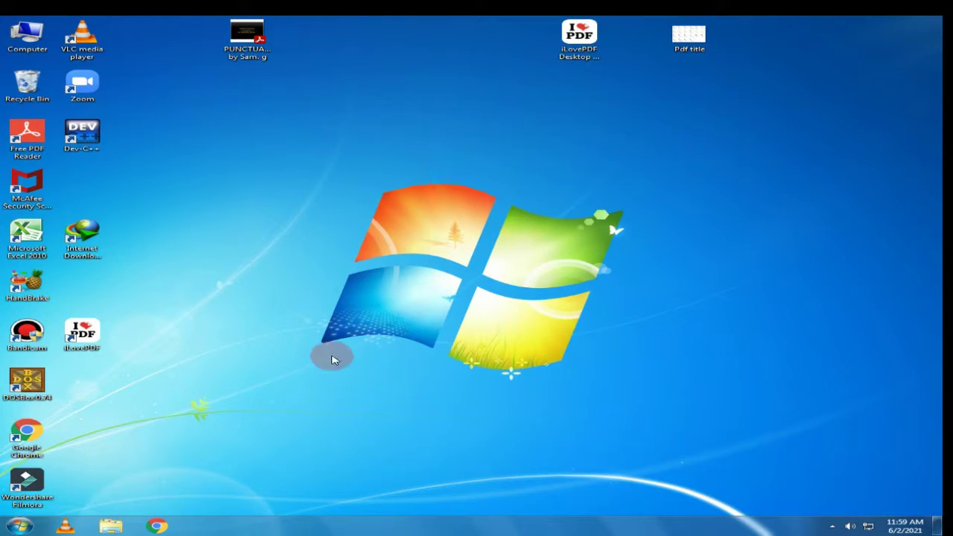
- Switch to Google Chrome, search for "i love pdf", and open the iLovePDF website from the results
{"action": "left_click", "coordinate": [157, 526]}
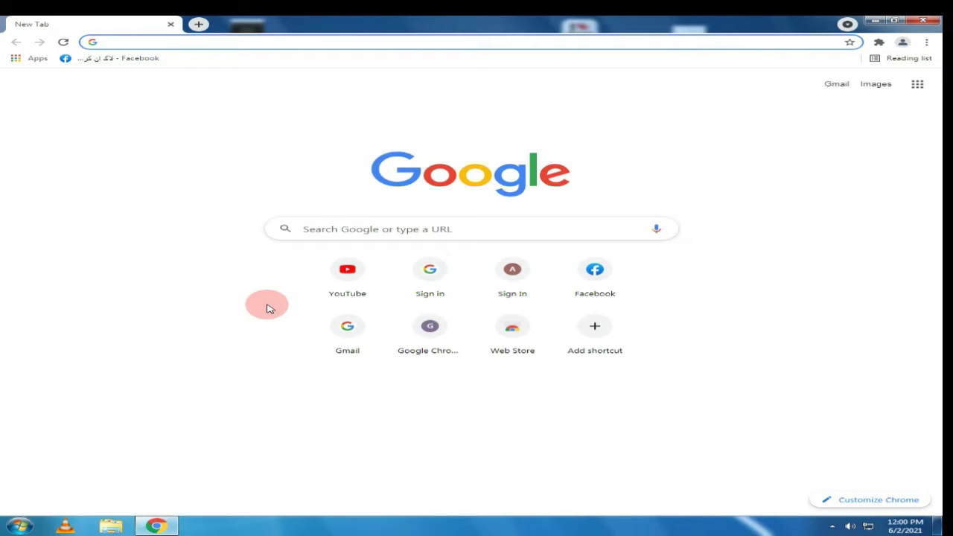
{"action": "type", "text": "i love "}
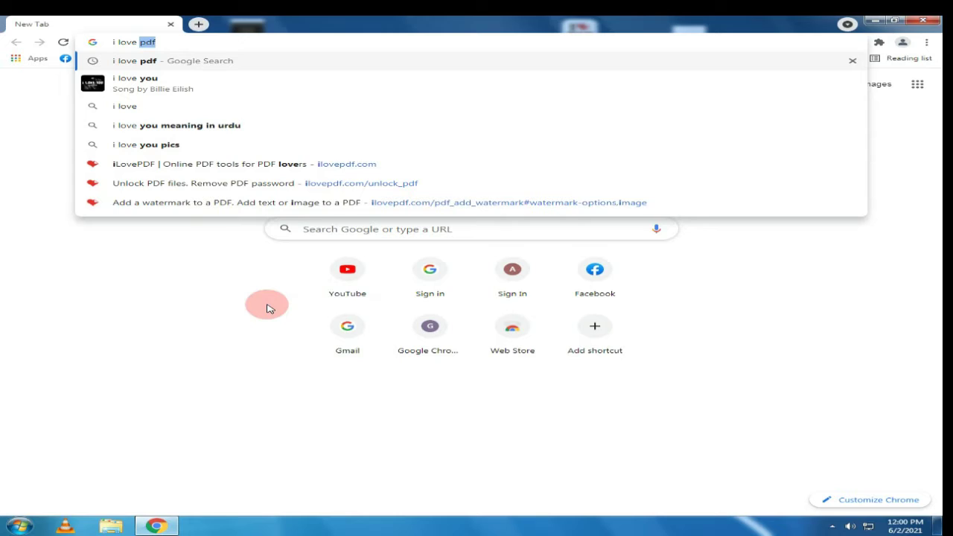
{"action": "type", "text": "pdf"}
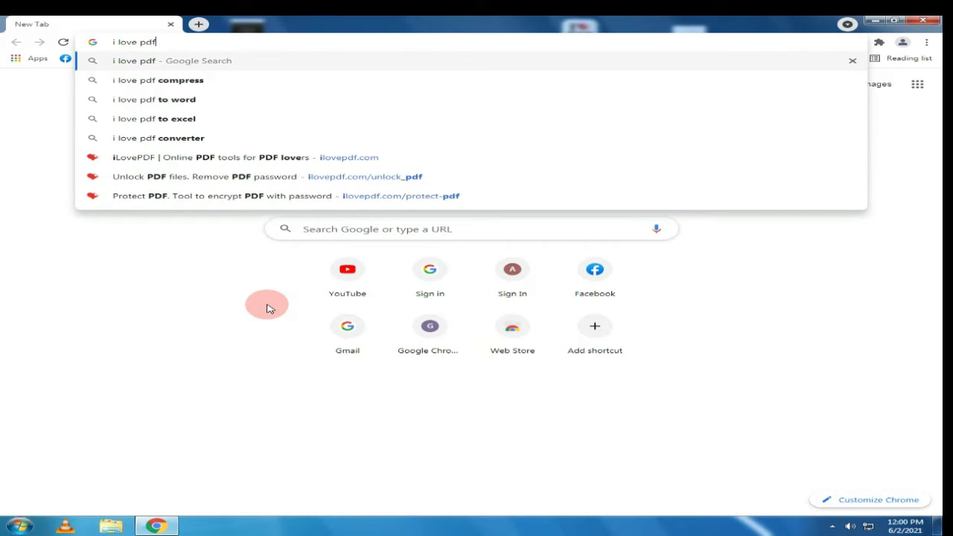
{"action": "key", "text": "Return"}
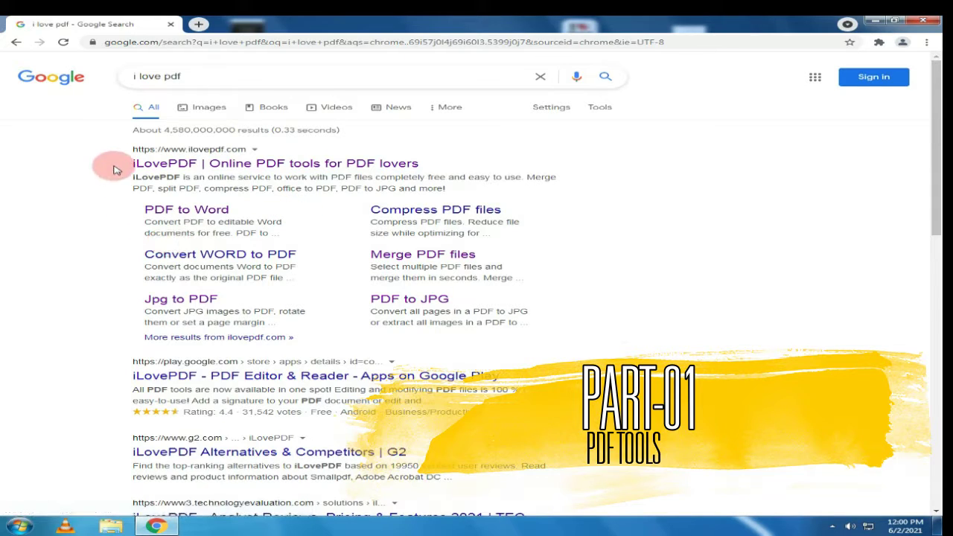
{"action": "left_click", "coordinate": [359, 165]}
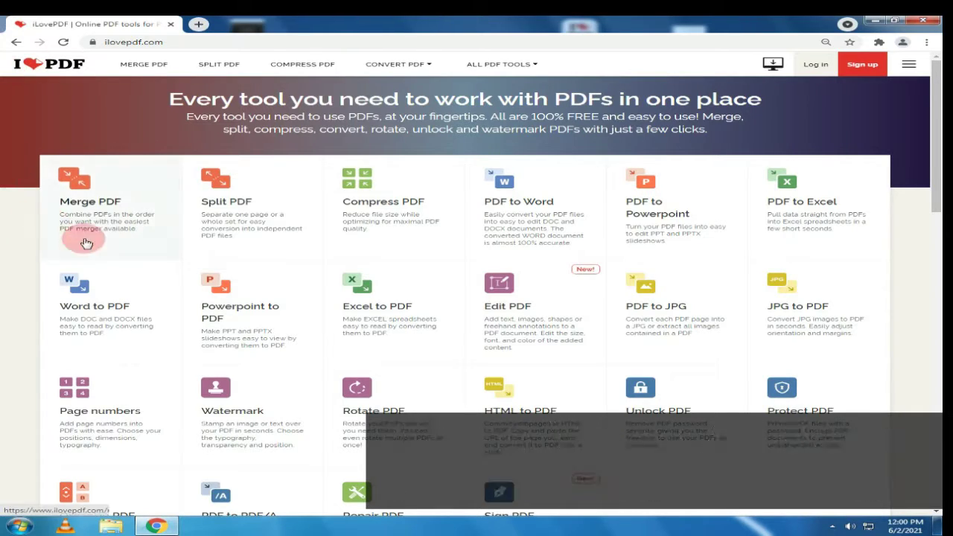
- Open the Merge PDF tool and load the PUNCTUATION PDF from the desktop as the first file
{"action": "left_click", "coordinate": [84, 208]}
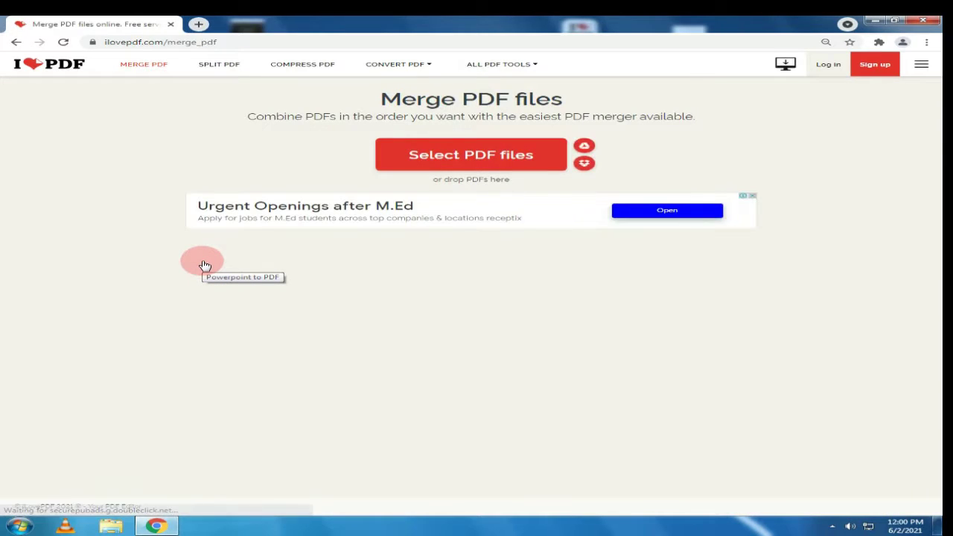
{"action": "left_click", "coordinate": [405, 154]}
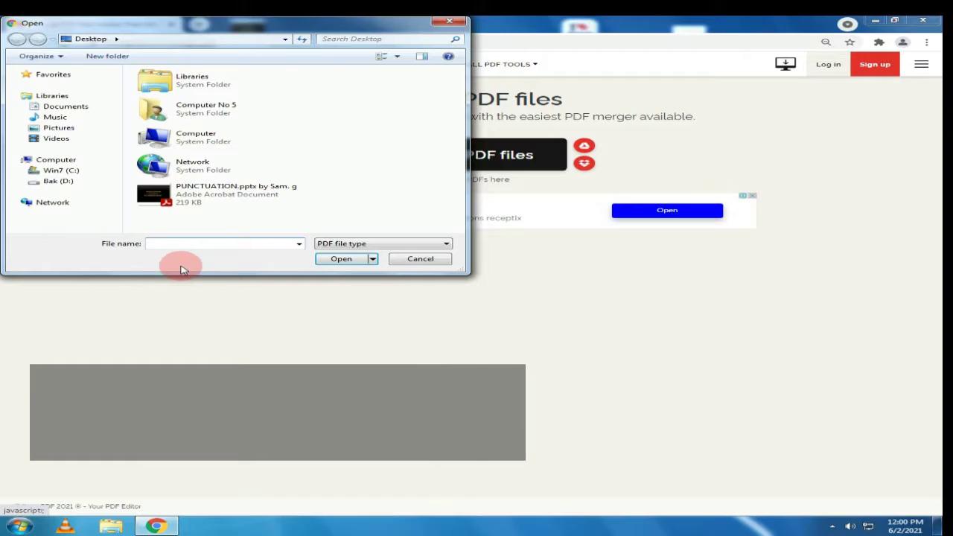
{"action": "left_click", "coordinate": [450, 21]}
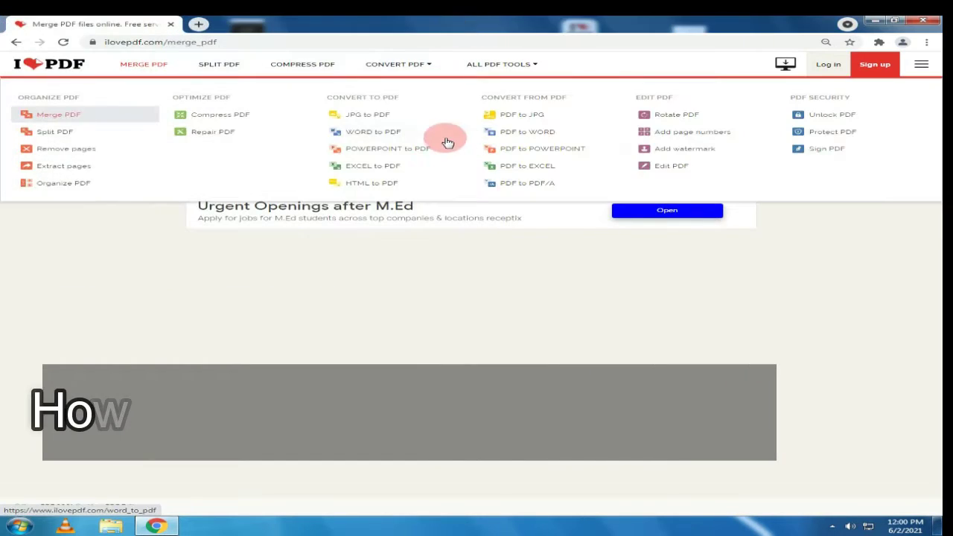
{"action": "left_click", "coordinate": [473, 147]}
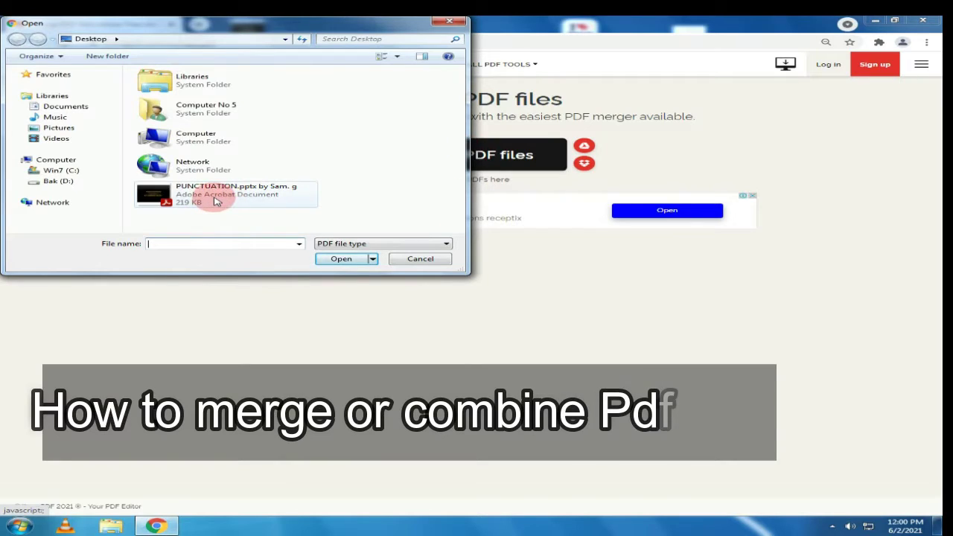
{"action": "left_click", "coordinate": [216, 199]}
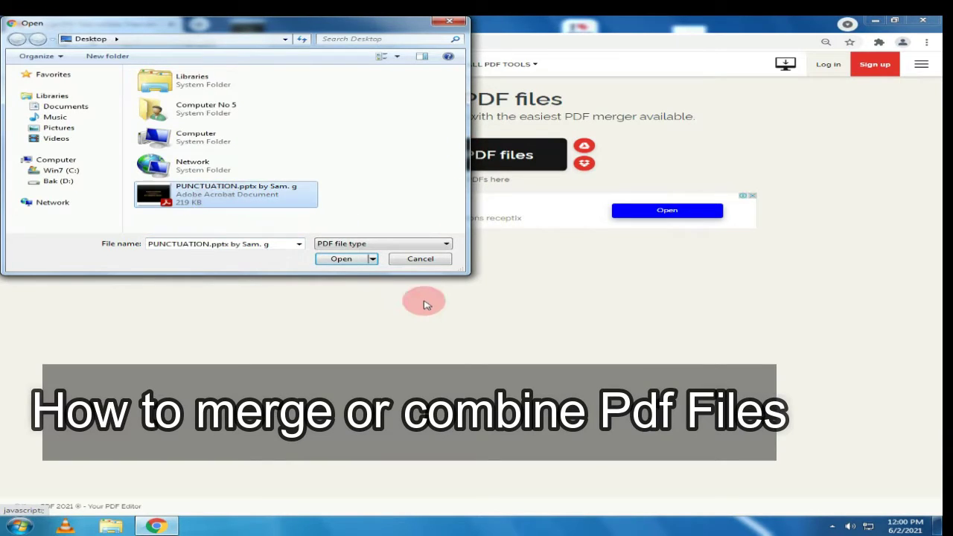
{"action": "left_click", "coordinate": [341, 258]}
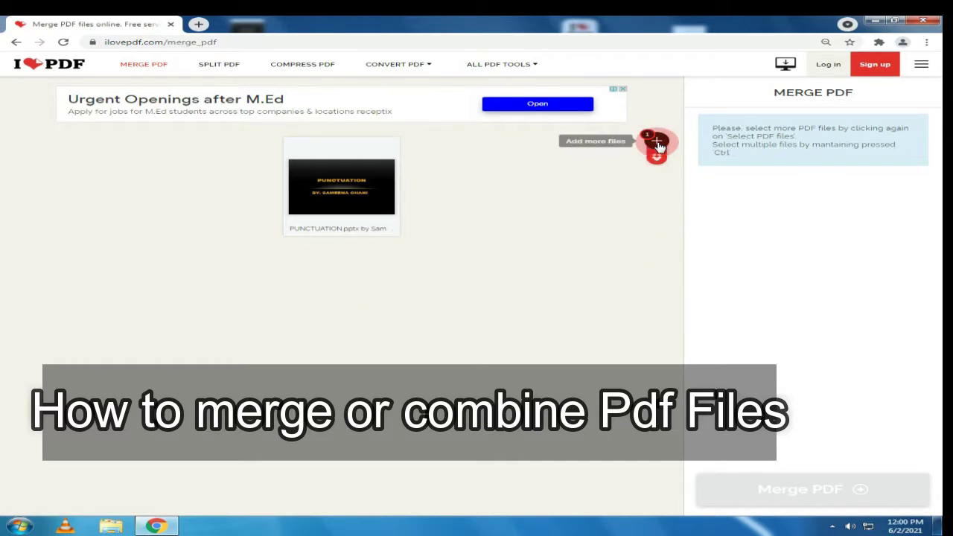
- Add the Urdu 4th C compressed PDF from the Unspecified group of the Documents library as the second file to merge
{"action": "mouse_move", "coordinate": [657, 145]}
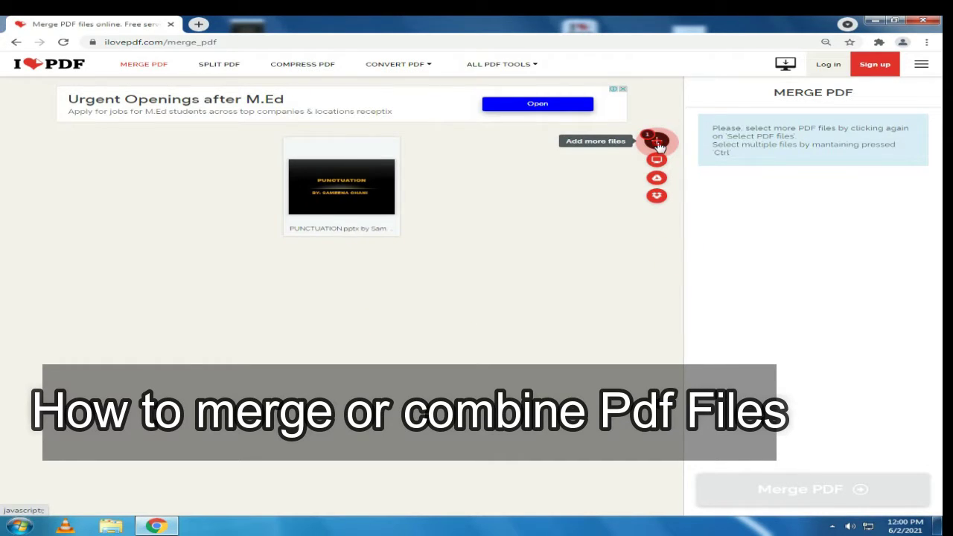
{"action": "left_click", "coordinate": [657, 145]}
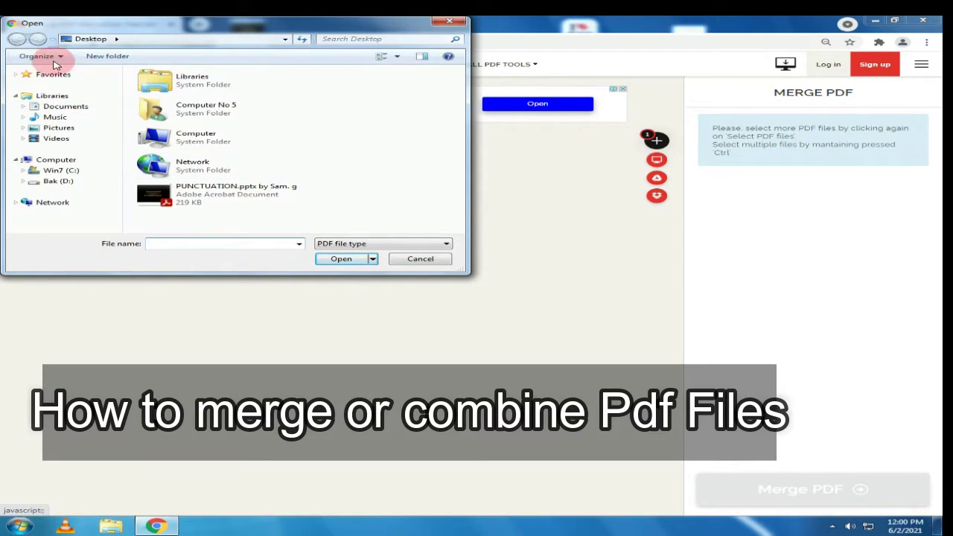
{"action": "left_click", "coordinate": [73, 109]}
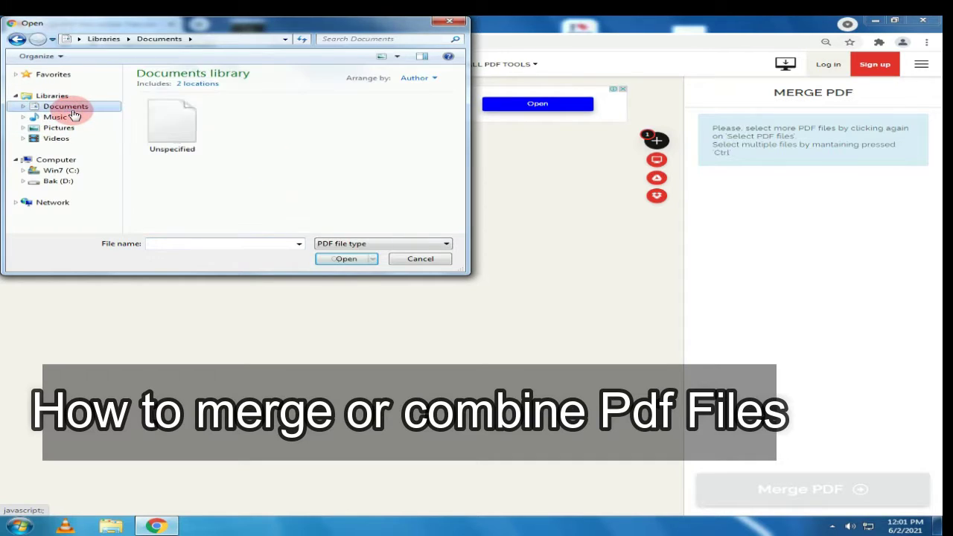
{"action": "double_click", "coordinate": [182, 138]}
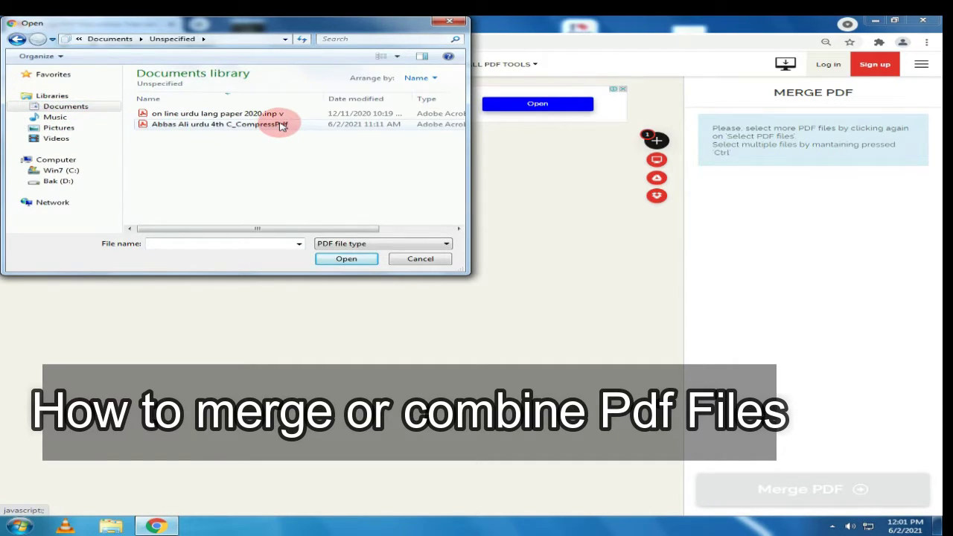
{"action": "left_click", "coordinate": [207, 125]}
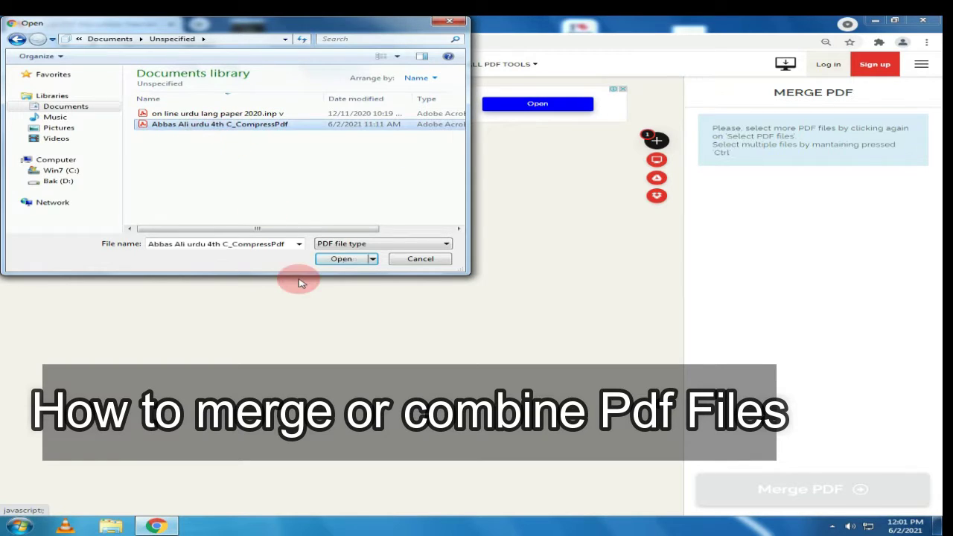
{"action": "left_click", "coordinate": [338, 260]}
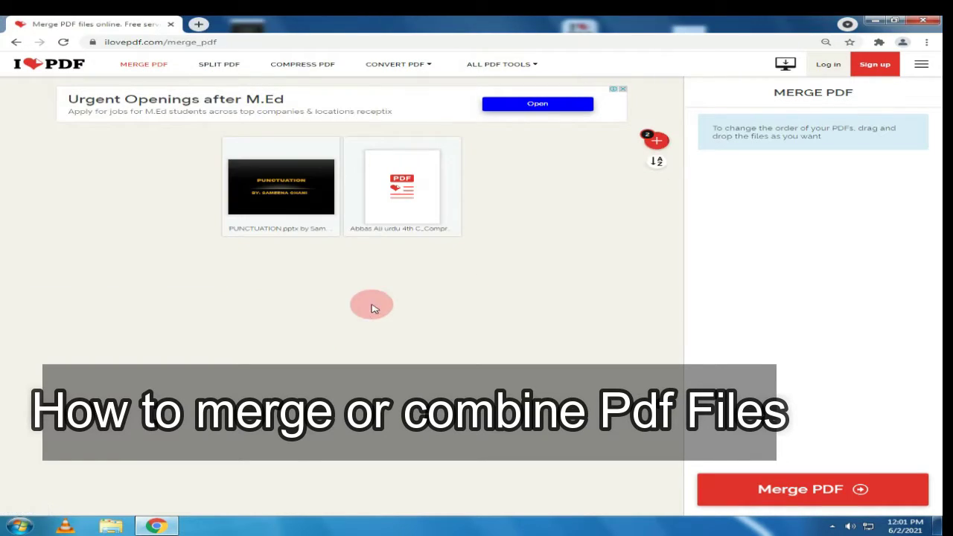
- Merge the two PDFs and download the result as ilovepdf_merged.pdf into Downloads\Documents
{"action": "mouse_move", "coordinate": [655, 146]}
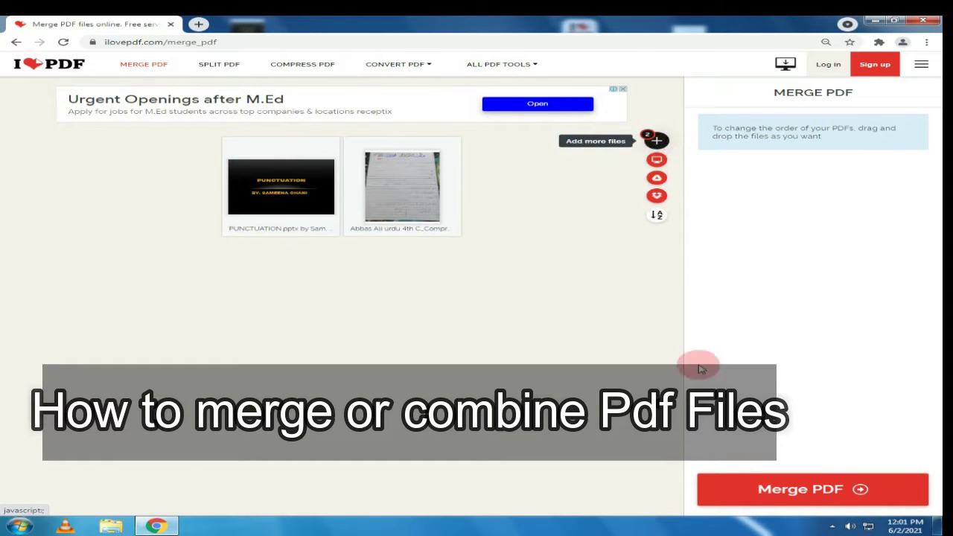
{"action": "left_click", "coordinate": [790, 495]}
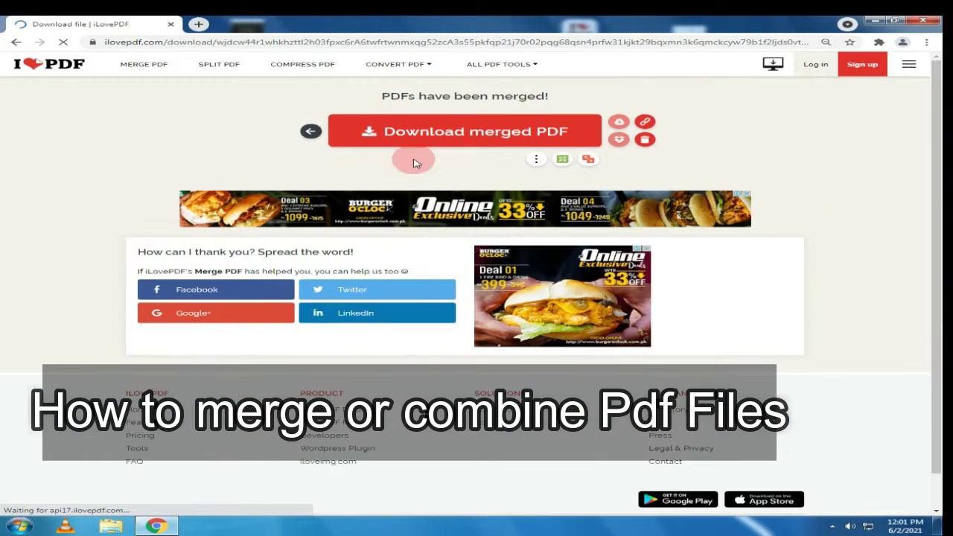
{"action": "left_click", "coordinate": [396, 131]}
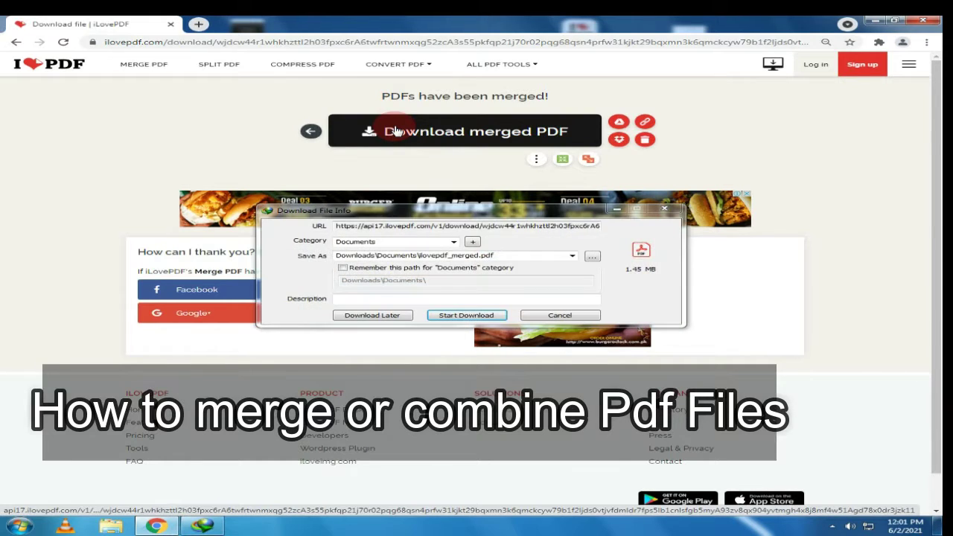
{"action": "left_click", "coordinate": [469, 314]}
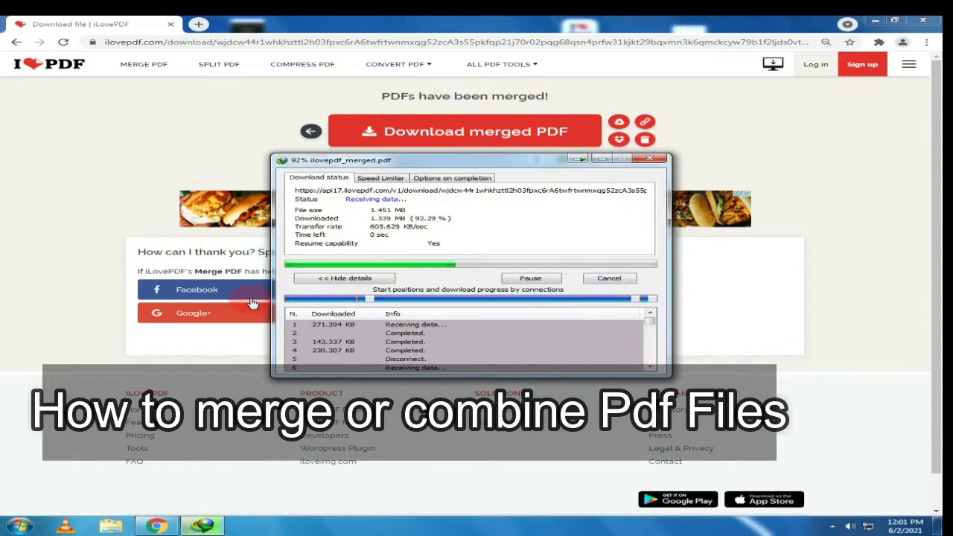
{"action": "left_click", "coordinate": [433, 289]}
{"action": "left_click", "coordinate": [500, 305]}
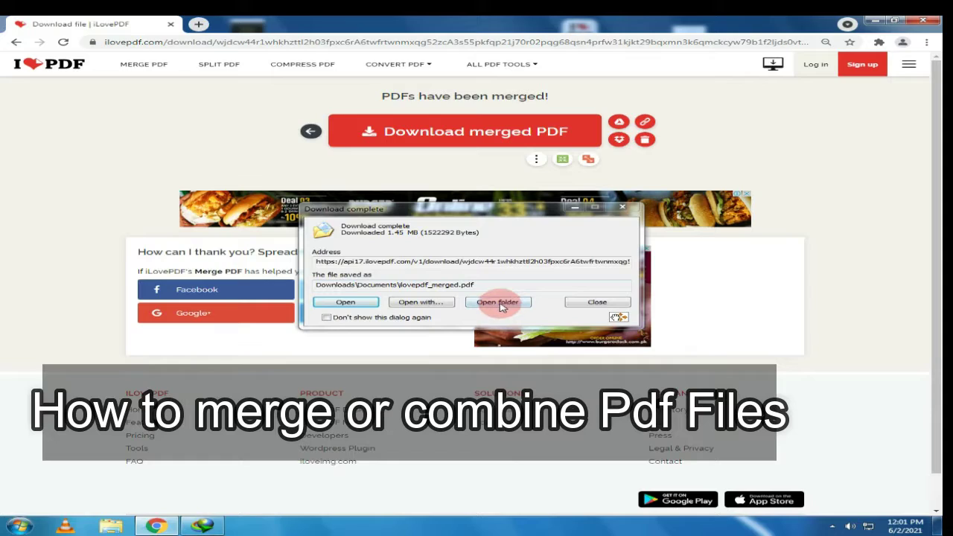
- Open the downloaded ilovepdf_merged.pdf, examine its pages from both source files through to the last page, and close it
{"action": "left_click", "coordinate": [346, 301]}
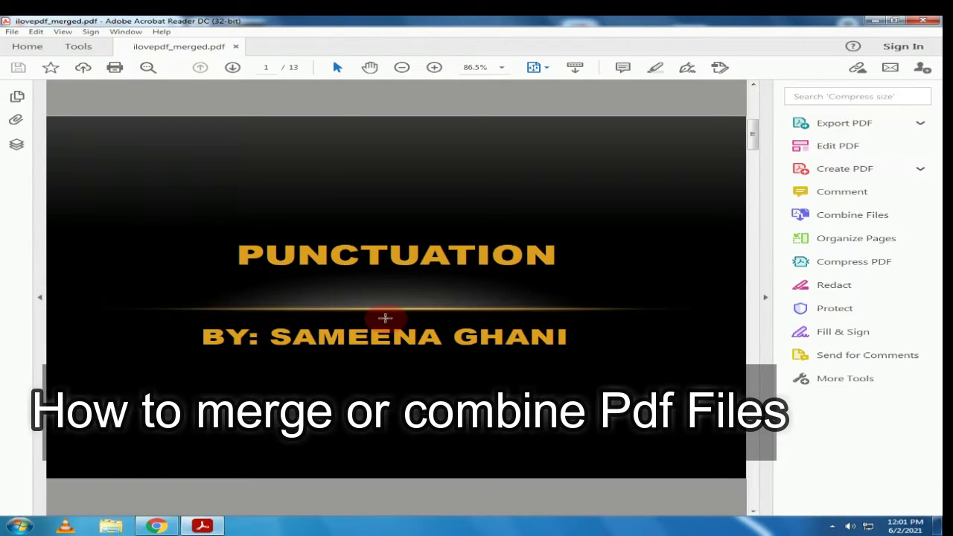
{"action": "scroll", "coordinate": [385, 317], "scroll_direction": "down", "scroll_amount": 5}
{"action": "scroll", "coordinate": [387, 313], "scroll_direction": "down", "scroll_amount": 5}
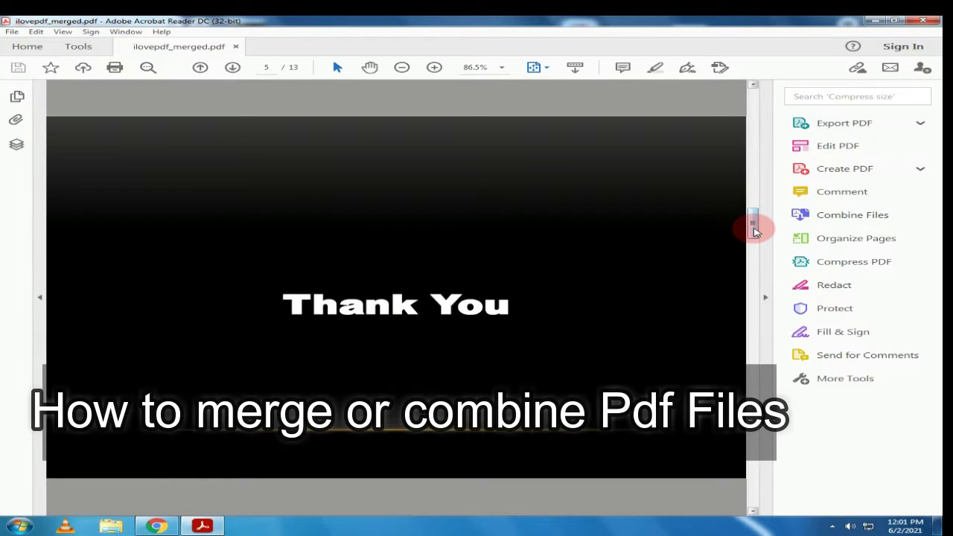
{"action": "left_click_drag", "start_coordinate": [754, 221], "coordinate": [753, 240]}
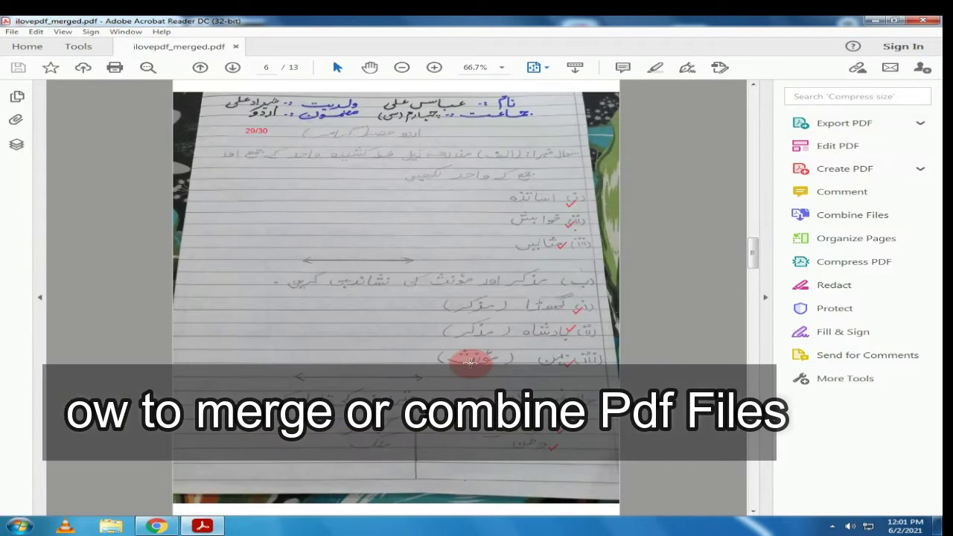
{"action": "scroll", "coordinate": [469, 361], "scroll_direction": "down", "scroll_amount": 5}
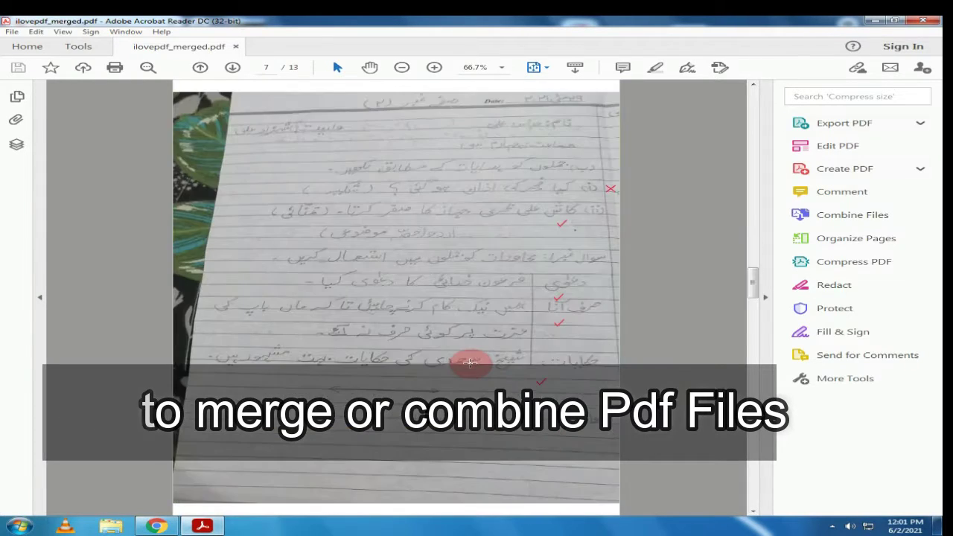
{"action": "scroll", "coordinate": [470, 362], "scroll_direction": "down", "scroll_amount": 10}
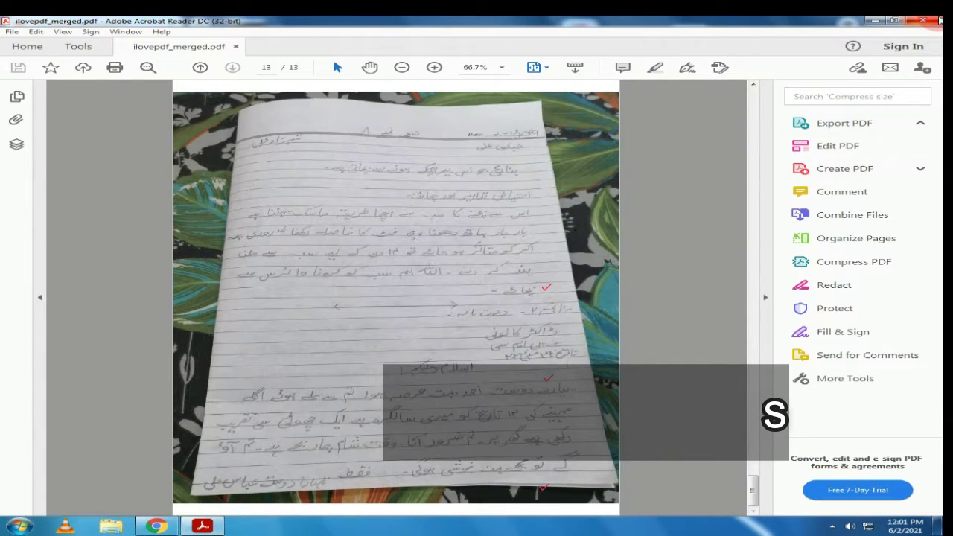
{"action": "left_click", "coordinate": [923, 20]}
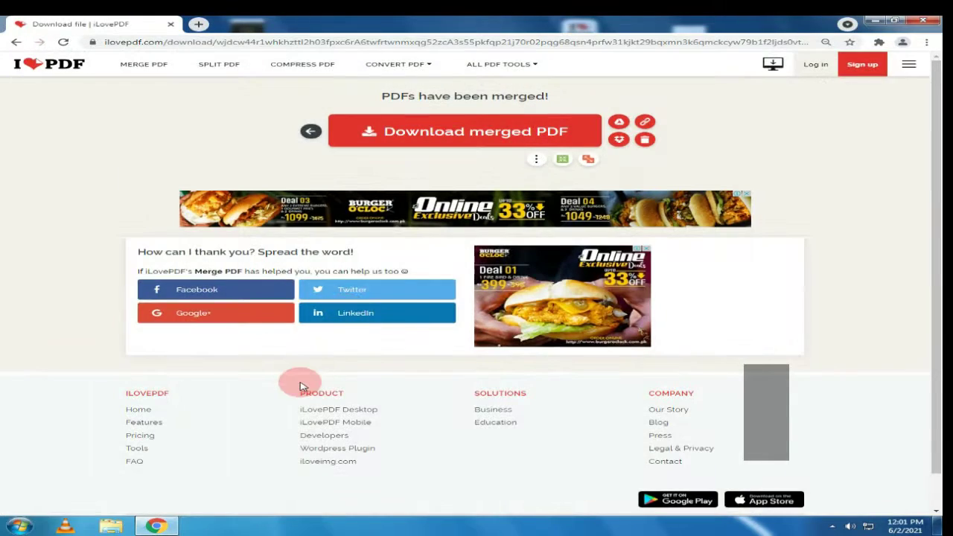
- Return to the iLovePDF home page, open the Split PDF tool, and load the Urdu 4th C compressed PDF from iLovePDF_Output
{"action": "left_click", "coordinate": [53, 63]}
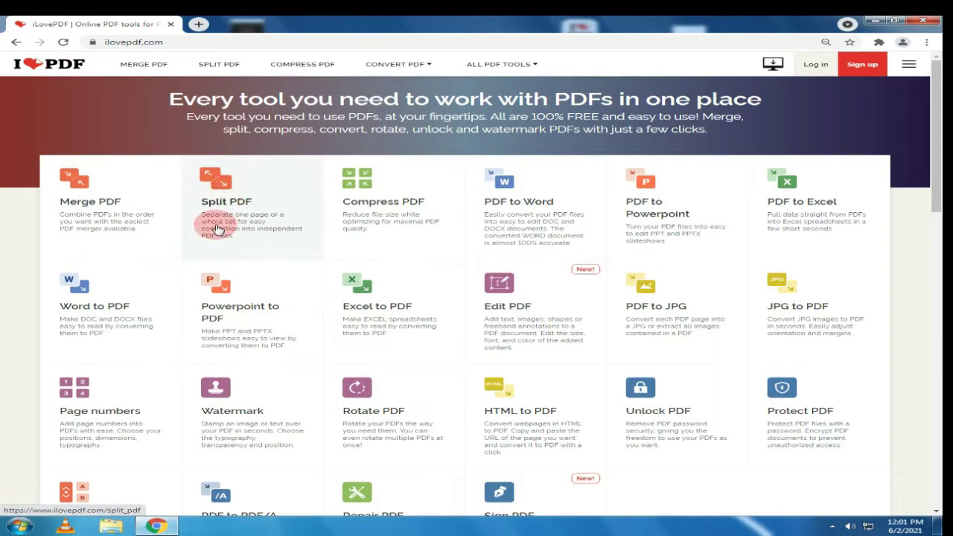
{"action": "left_click", "coordinate": [214, 186]}
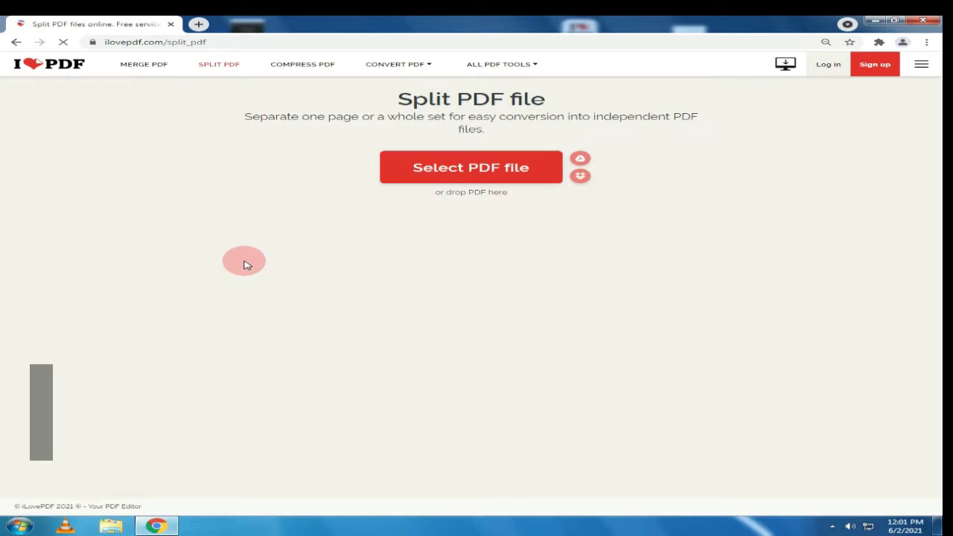
{"action": "left_click", "coordinate": [400, 177]}
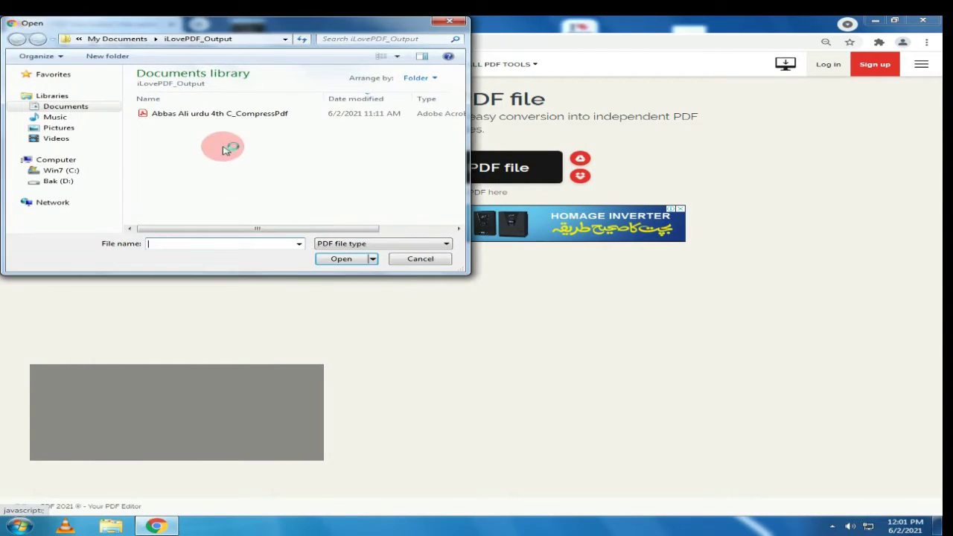
{"action": "left_click", "coordinate": [227, 113]}
{"action": "left_click", "coordinate": [353, 266]}
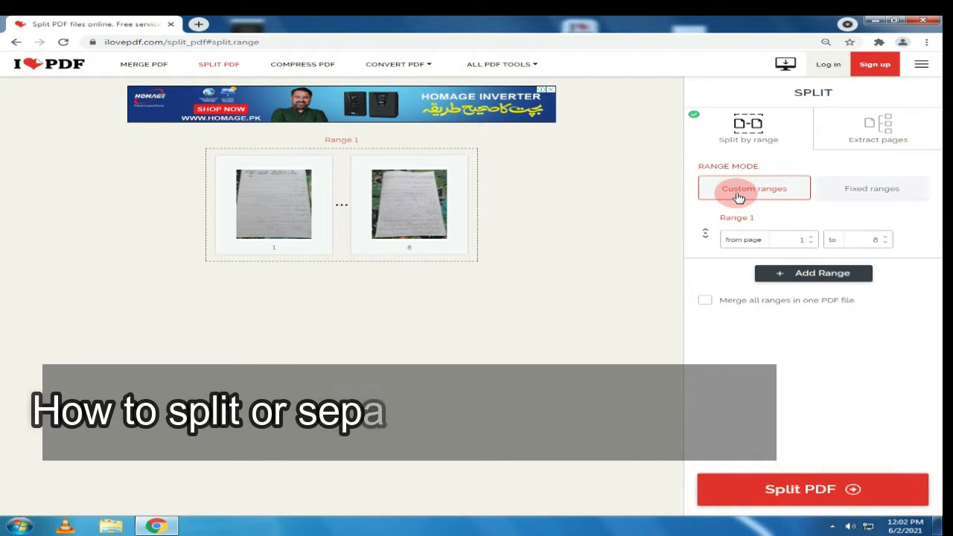
- Set Range 1 to cover pages 1 to 2 and add a second custom range
{"action": "left_click", "coordinate": [885, 243]}
{"action": "left_click", "coordinate": [885, 243]}
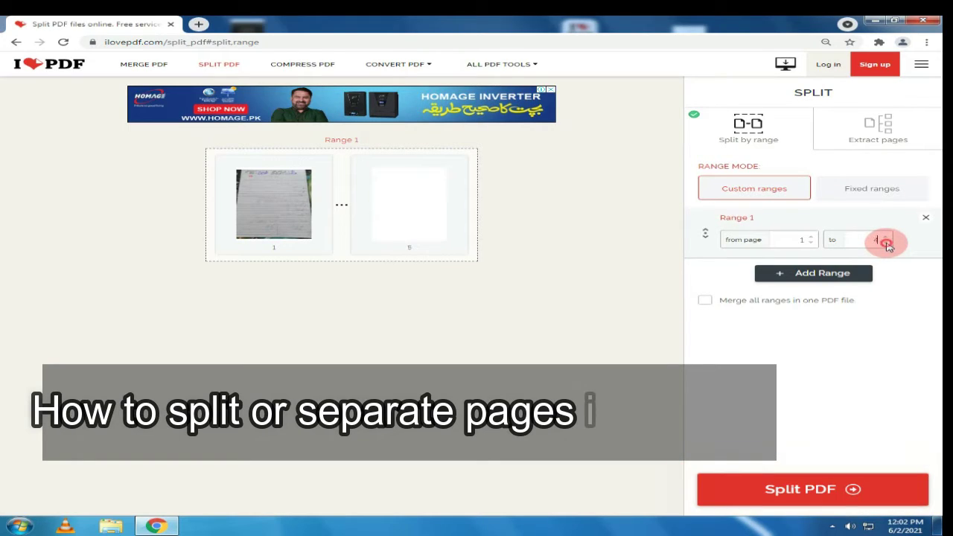
{"action": "left_click", "coordinate": [885, 243]}
{"action": "left_click", "coordinate": [885, 243]}
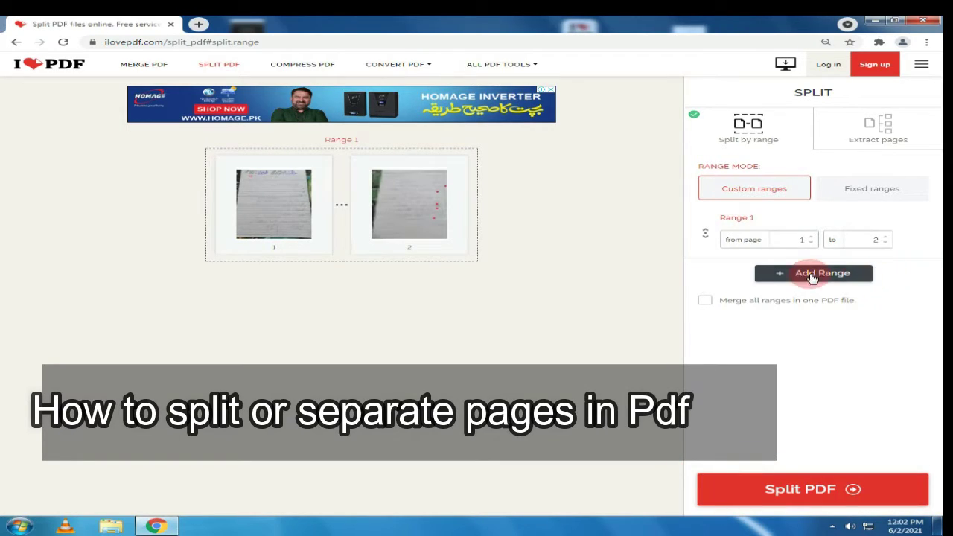
{"action": "left_click", "coordinate": [783, 272]}
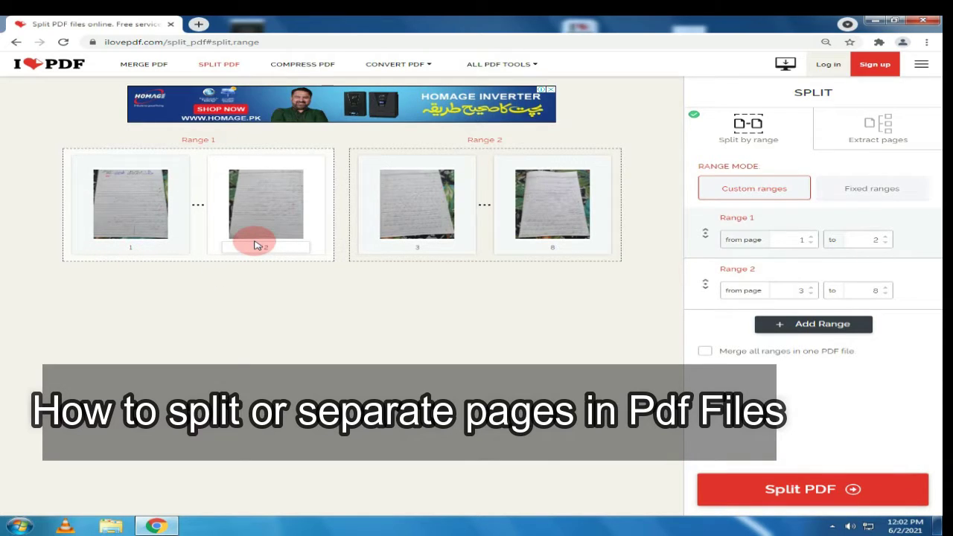
- Set Range 2 to cover pages 3 to 5 and add a third range for pages 6 to 8
{"action": "left_click", "coordinate": [882, 294]}
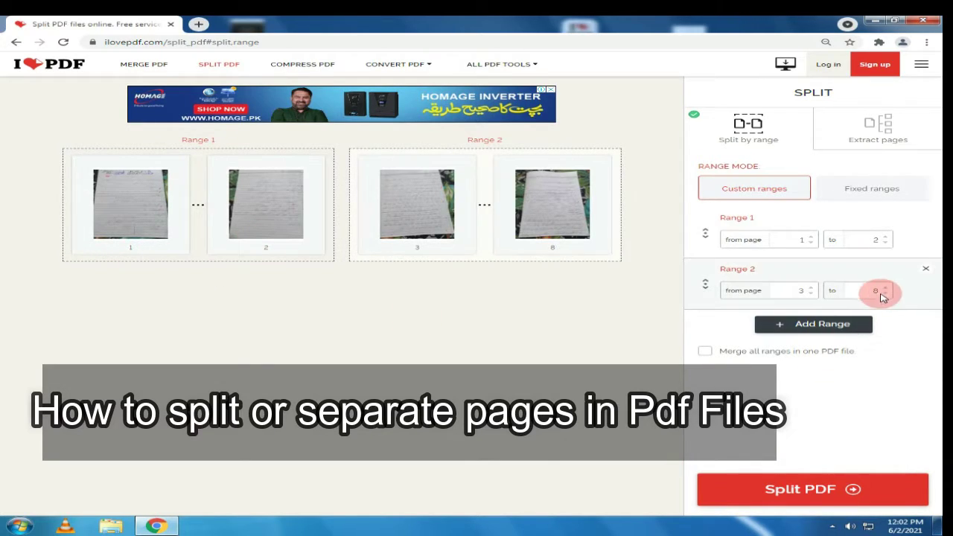
{"action": "left_click", "coordinate": [886, 295]}
{"action": "left_click", "coordinate": [885, 295]}
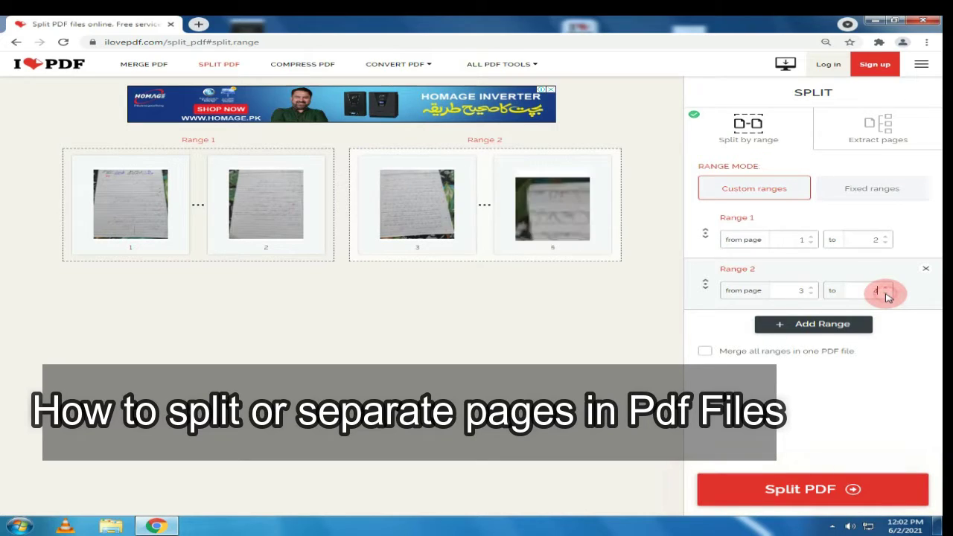
{"action": "left_click", "coordinate": [886, 294]}
{"action": "left_click", "coordinate": [886, 295]}
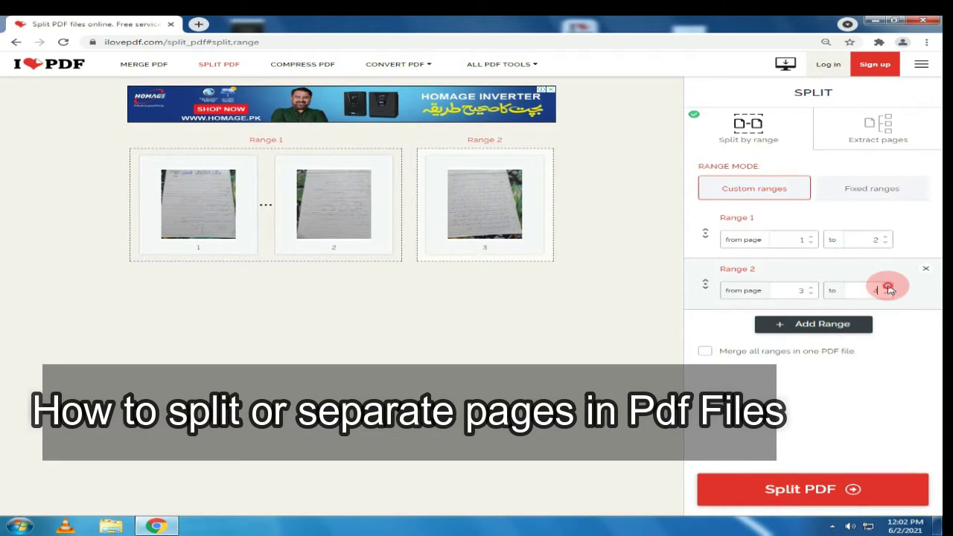
{"action": "left_click", "coordinate": [886, 287]}
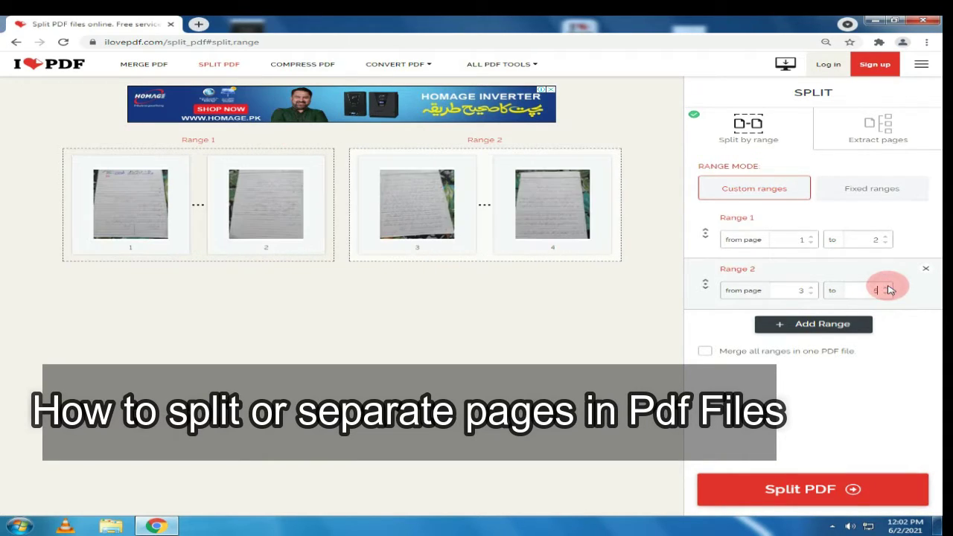
{"action": "left_click", "coordinate": [811, 294]}
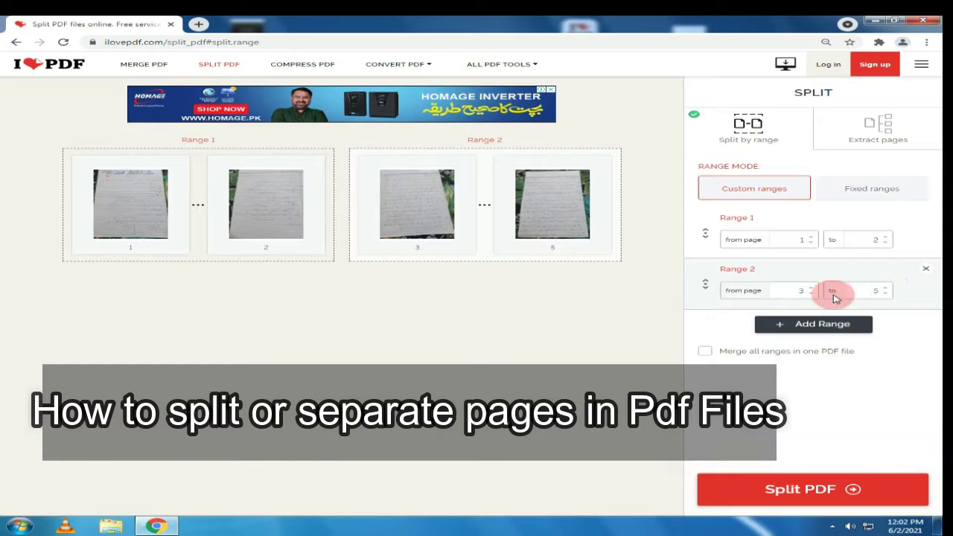
{"action": "left_click", "coordinate": [796, 324]}
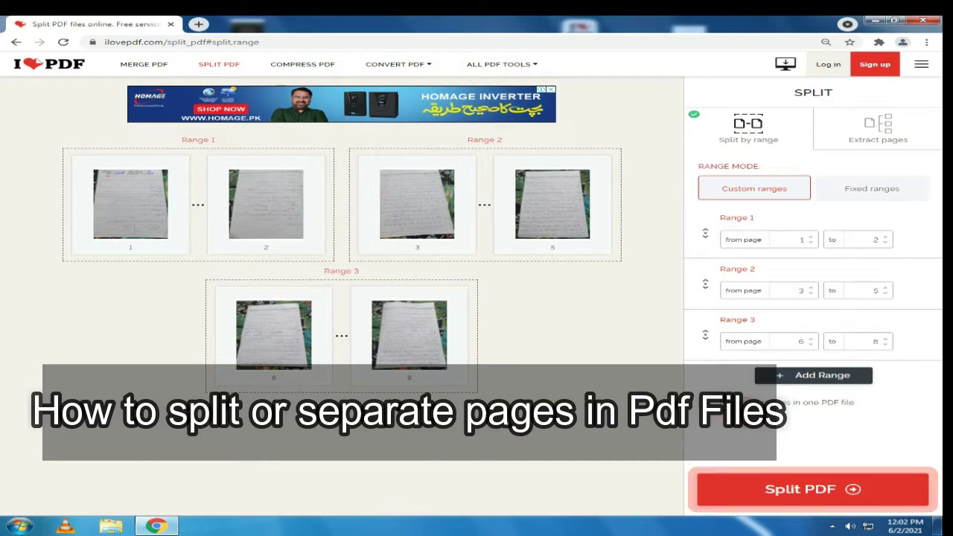
- Split the PDF by the custom ranges and download the result as ilovepdf_split-range.zip into Downloads\Compressed
{"action": "left_click", "coordinate": [800, 489]}
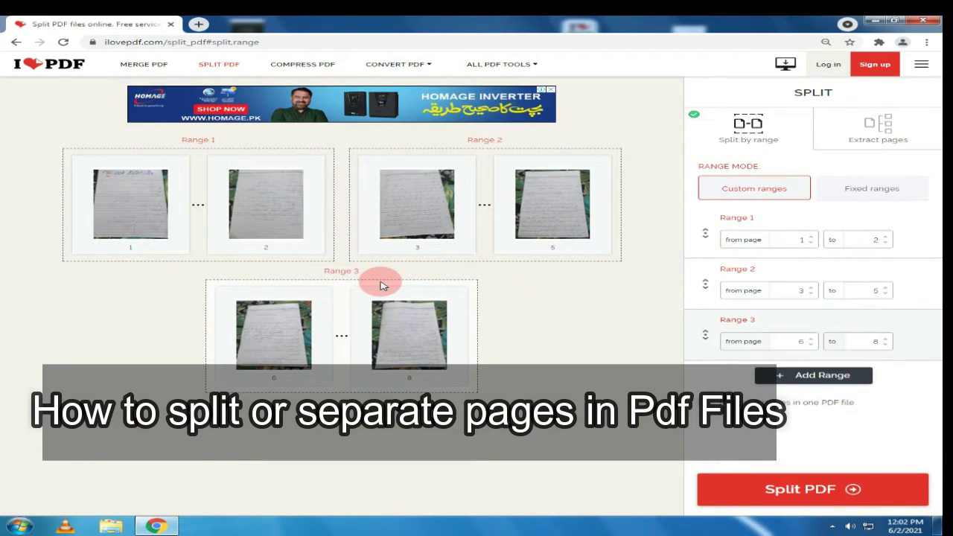
{"action": "left_click", "coordinate": [761, 495]}
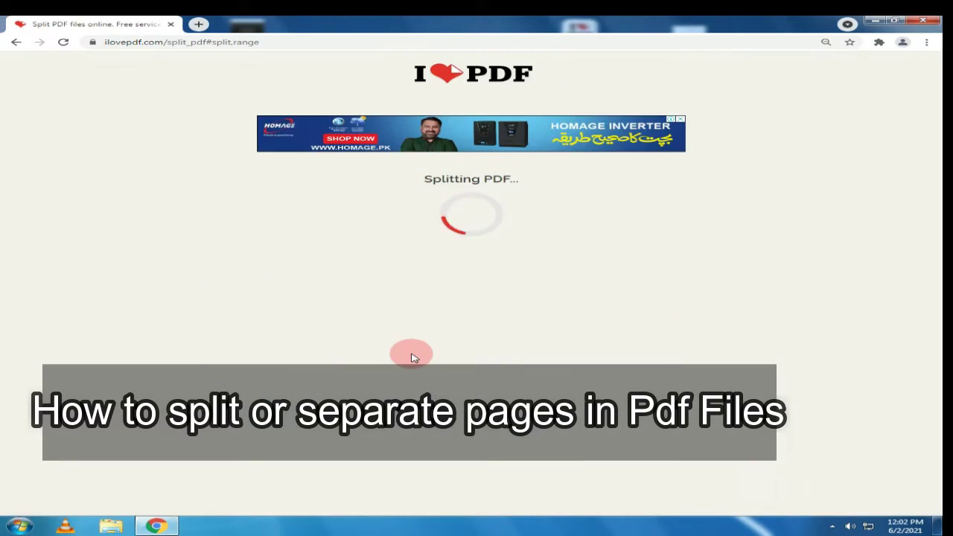
{"action": "left_click", "coordinate": [436, 137]}
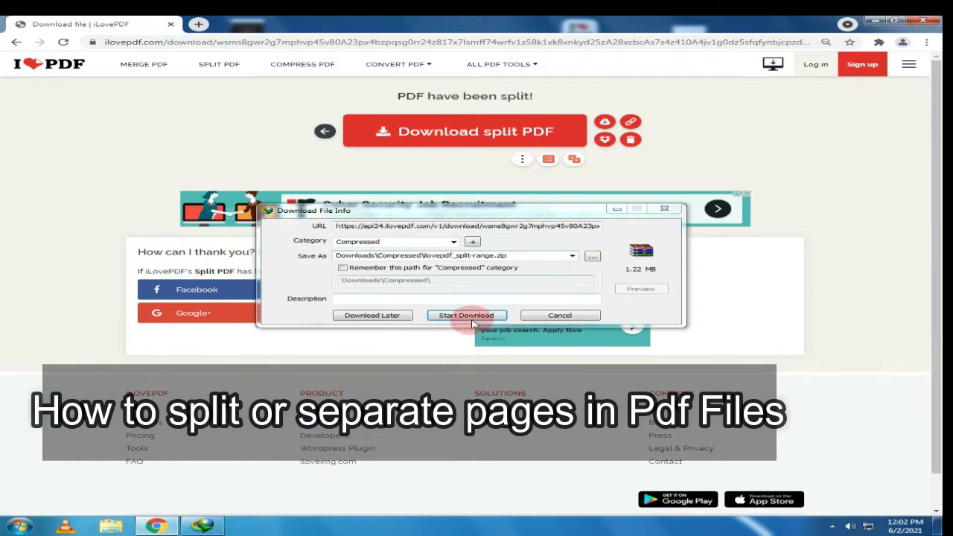
{"action": "left_click", "coordinate": [463, 315]}
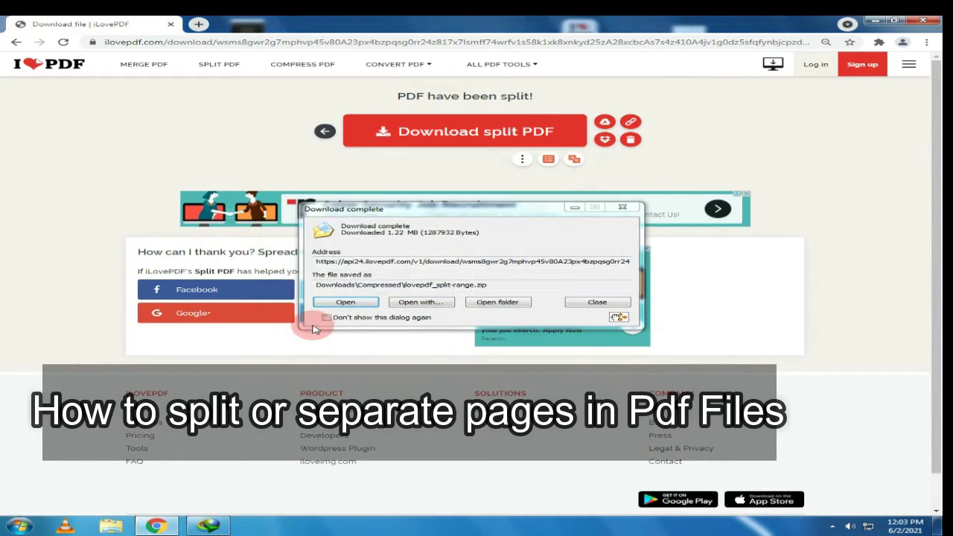
- Open the download folder and extract the ilovepdf_split-range archive into a folder of the same name
{"action": "left_click", "coordinate": [494, 302]}
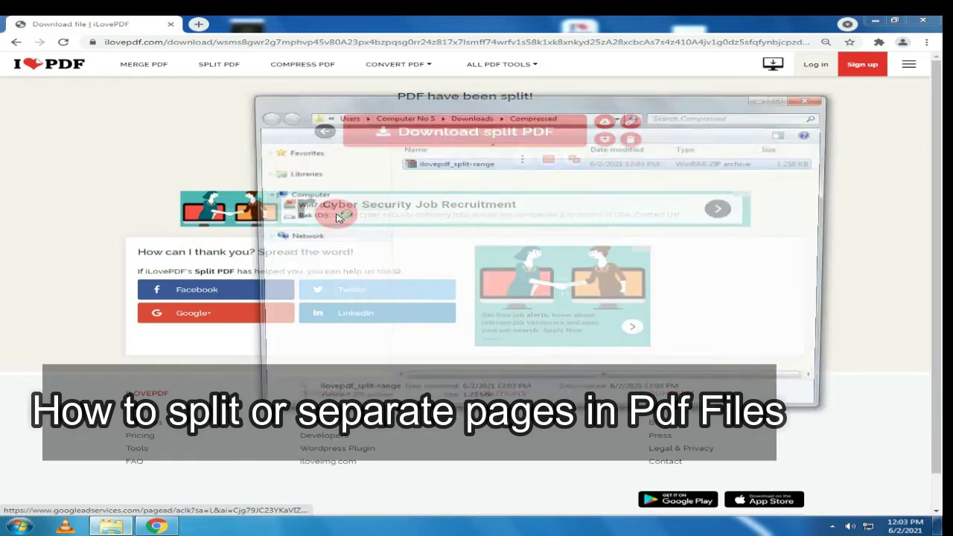
{"action": "right_click", "coordinate": [439, 165]}
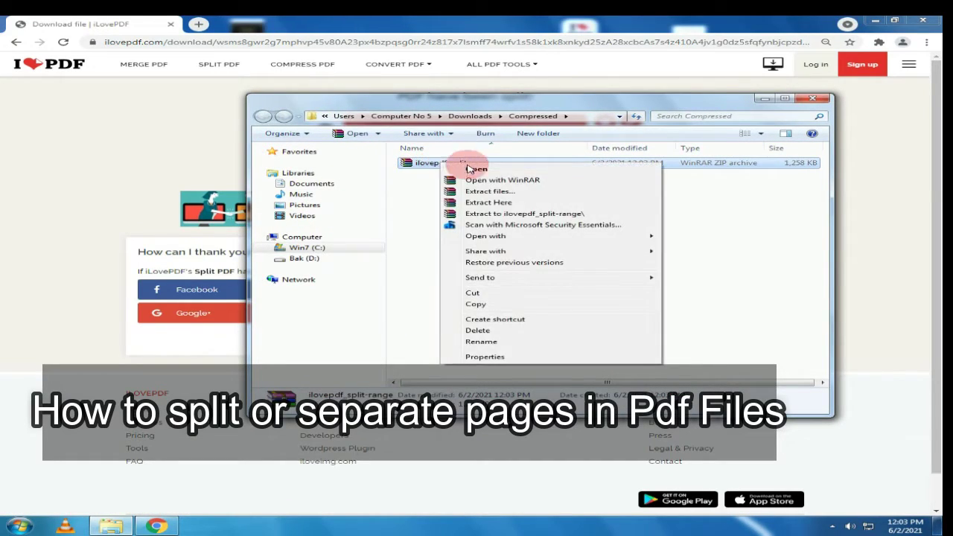
{"action": "left_click", "coordinate": [519, 216]}
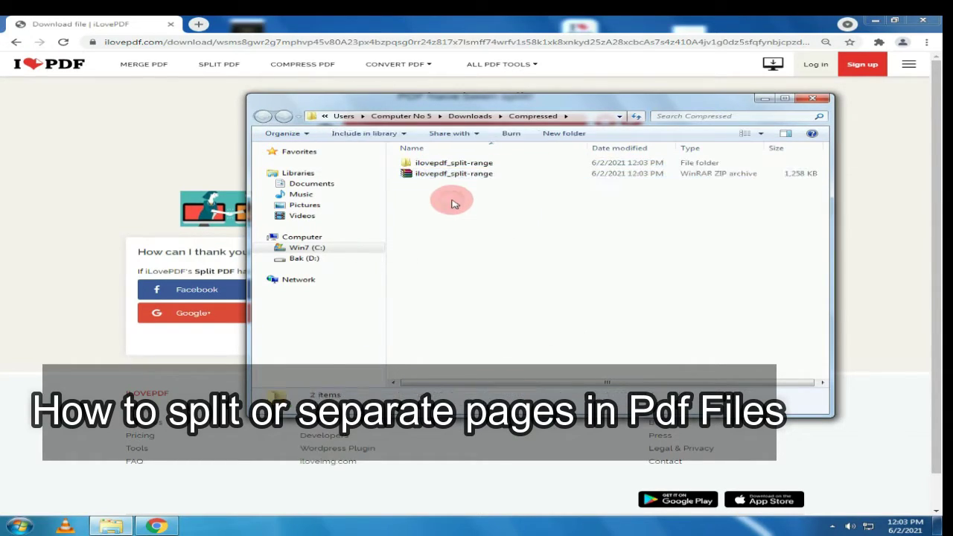
- Look through the extracted ilovepdf_split-range folder, view the PDF with pages 1-2, and close it
{"action": "double_click", "coordinate": [454, 163]}
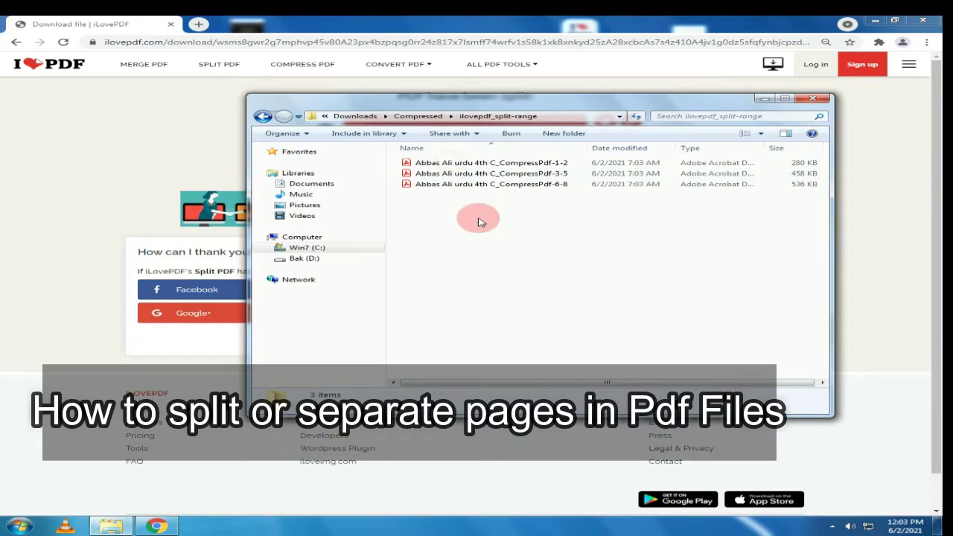
{"action": "double_click", "coordinate": [437, 165]}
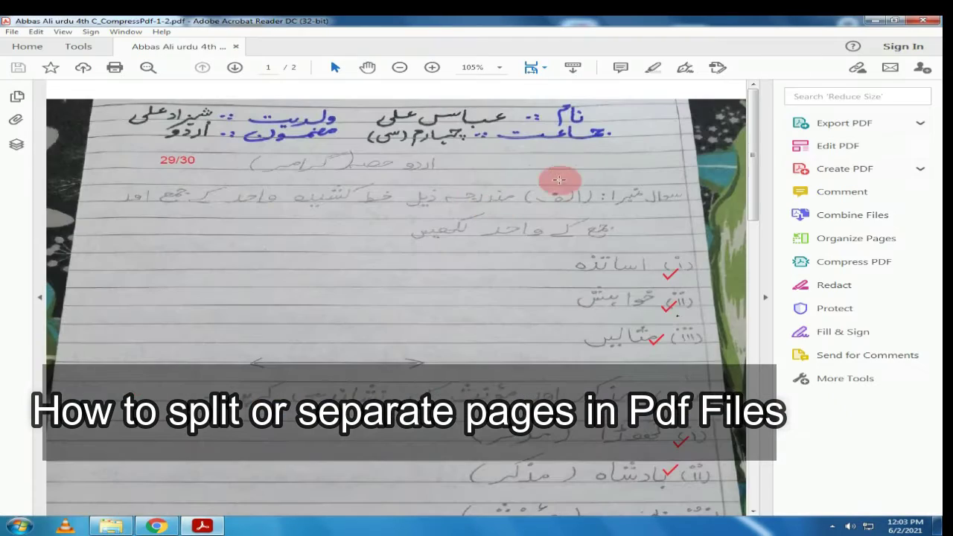
{"action": "left_click", "coordinate": [925, 21]}
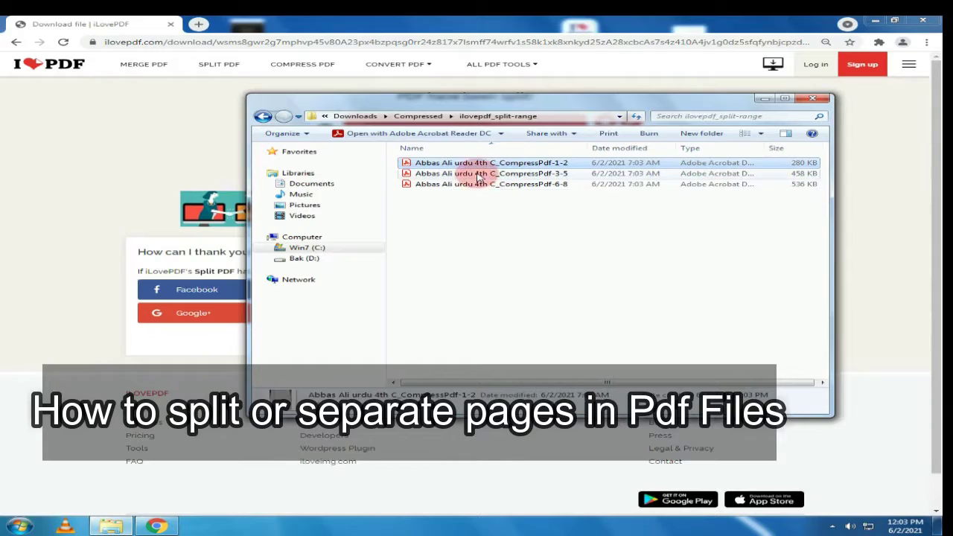
- Delete both the ilovepdf_split-range folder and its ZIP archive from the Compressed folder and close the window
{"action": "left_click", "coordinate": [262, 116]}
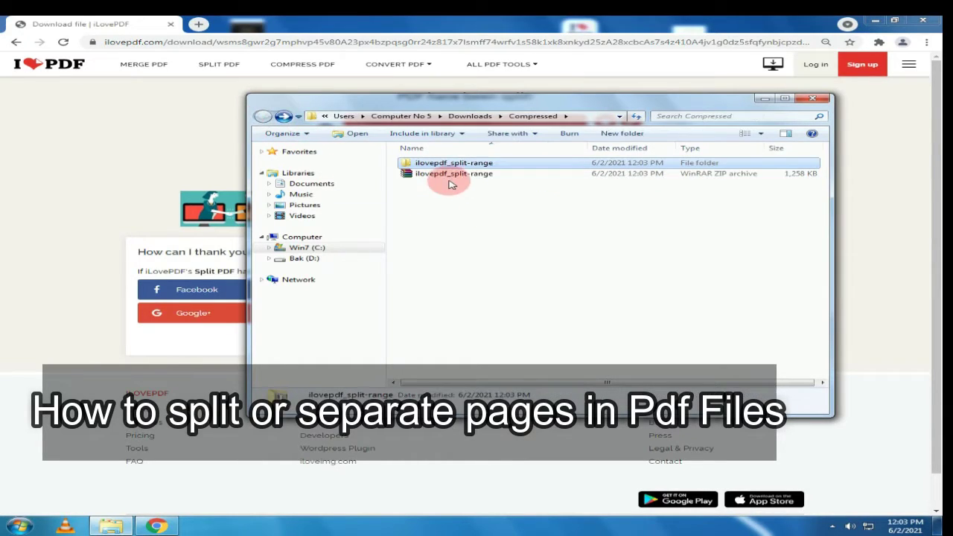
{"action": "left_click_drag", "start_coordinate": [448, 202], "coordinate": [421, 164]}
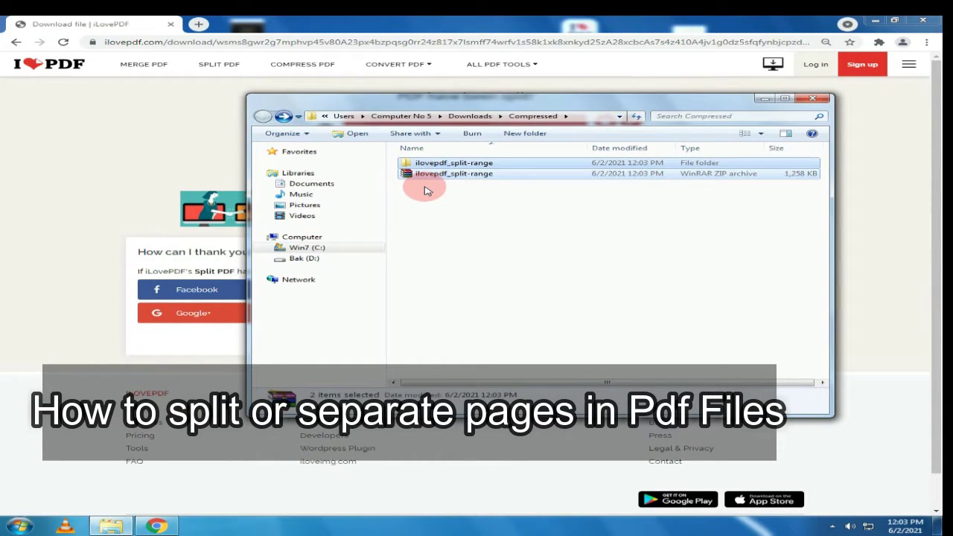
{"action": "key", "text": "Delete"}
{"action": "left_click", "coordinate": [528, 278]}
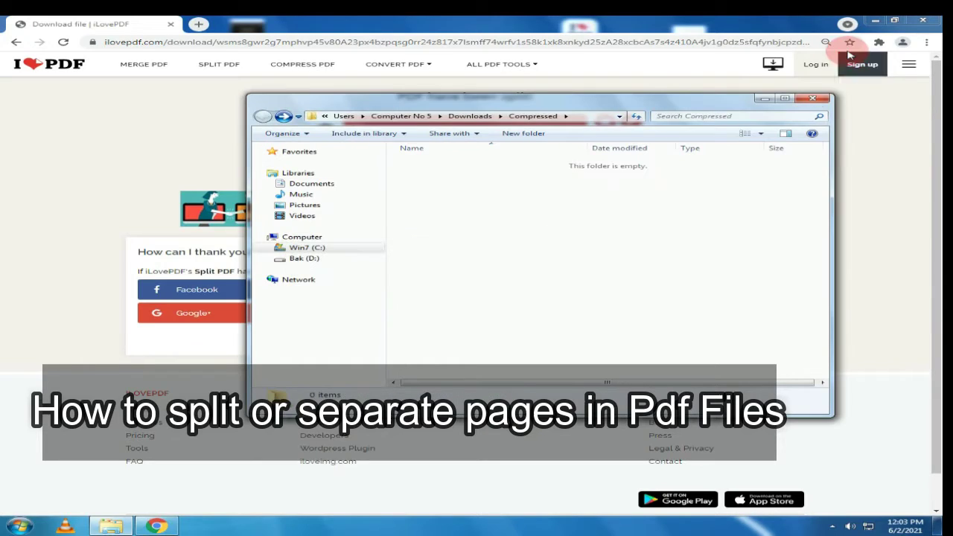
{"action": "left_click", "coordinate": [817, 102]}
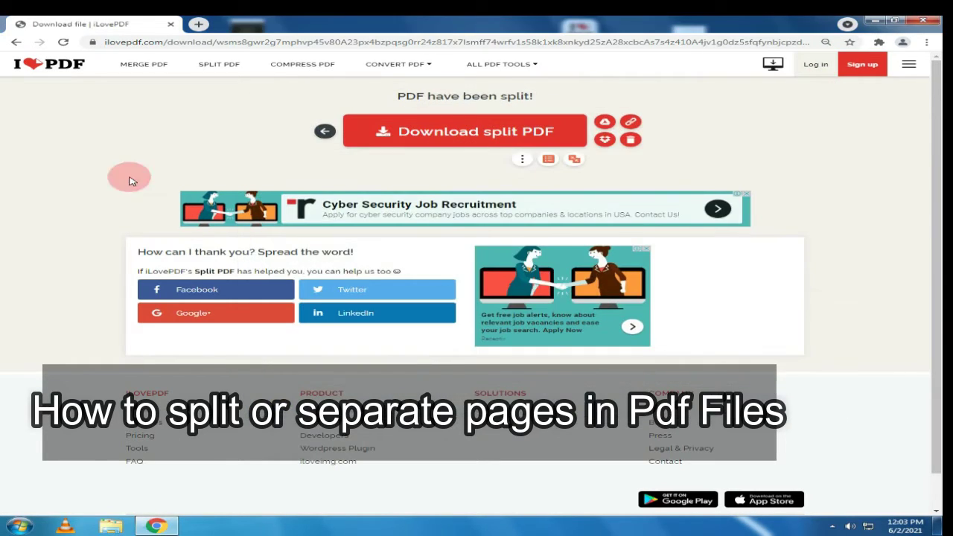
- Return to the Split PDF upload page and load the Urdu 4th C compressed PDF from iLovePDF_Output again
{"action": "left_click", "coordinate": [13, 43]}
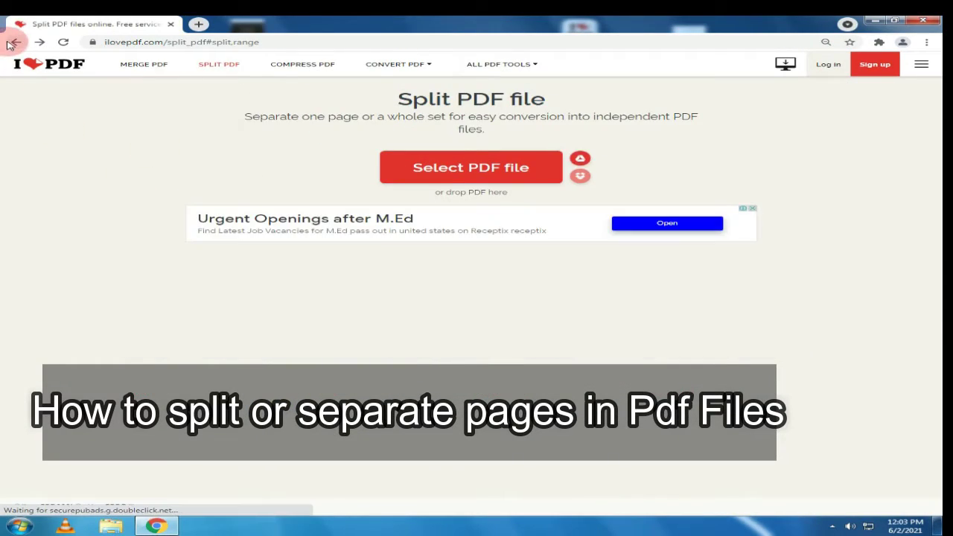
{"action": "left_click", "coordinate": [383, 160]}
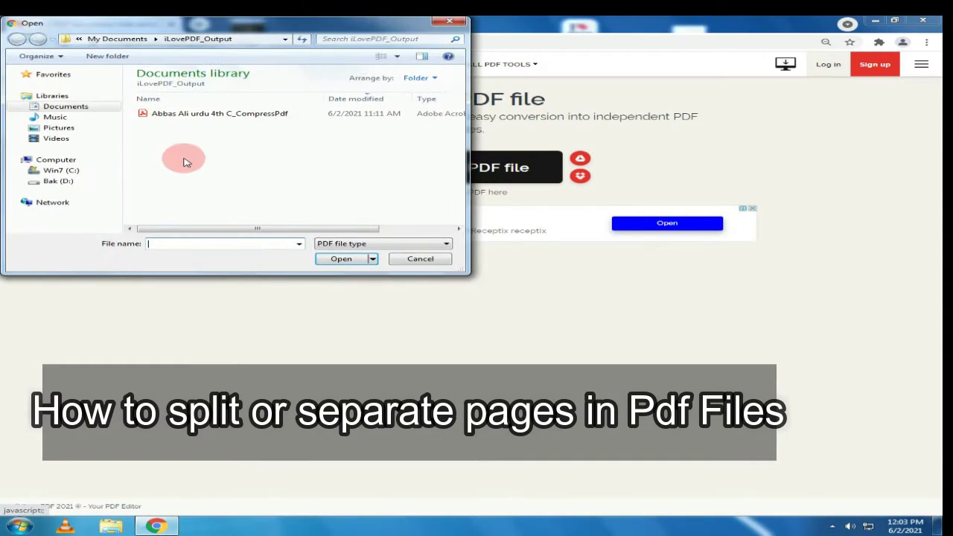
{"action": "left_click", "coordinate": [164, 114]}
{"action": "left_click", "coordinate": [340, 258]}
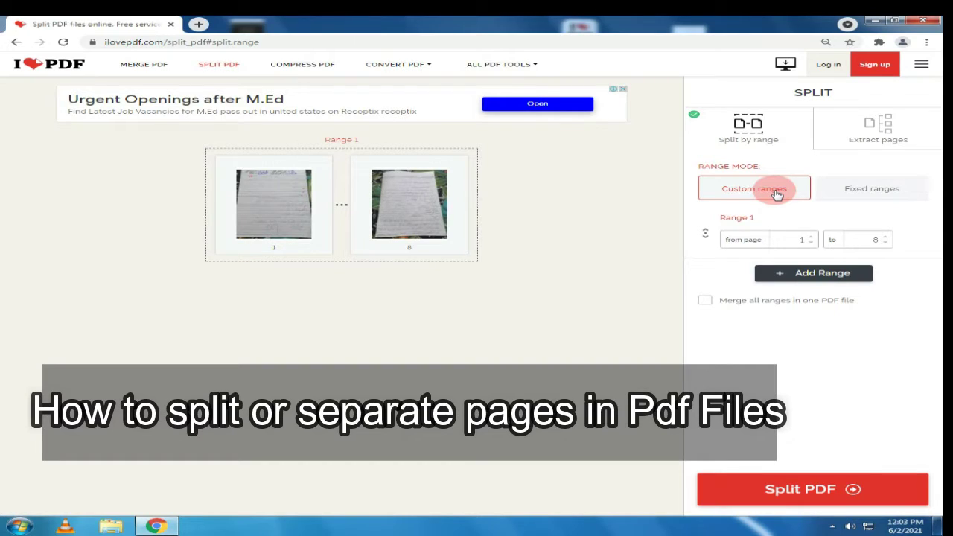
- Switch the range mode to fixed ranges and set the split to page ranges of 3
{"action": "left_click", "coordinate": [862, 188]}
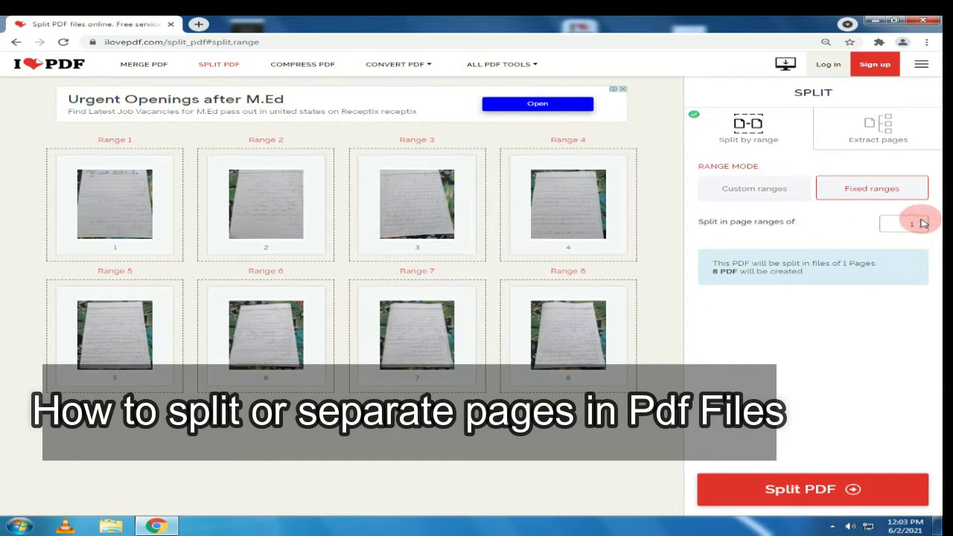
{"action": "left_click", "coordinate": [923, 221]}
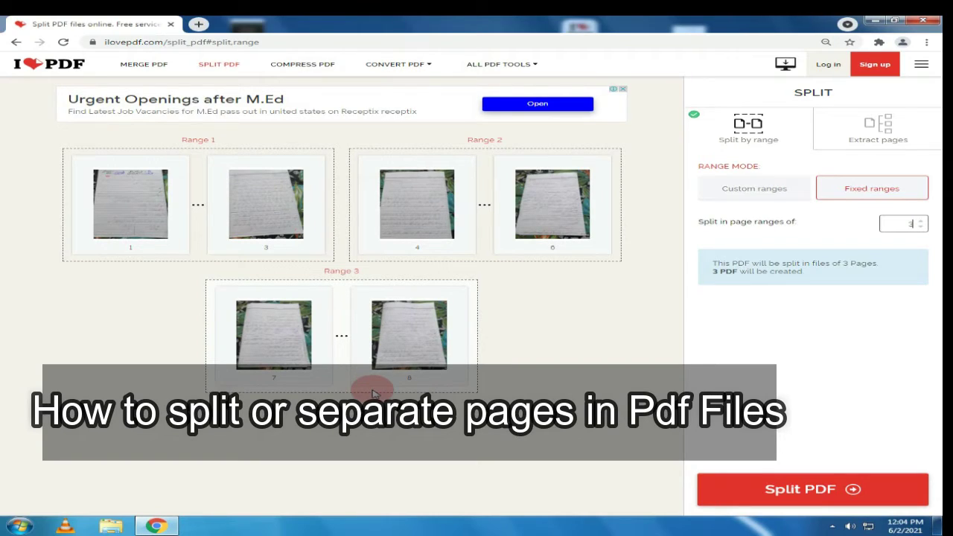
- Extract all pages into separate PDFs and download the result as ilovepdf_extracted-pages.zip into Downloads\Compressed
{"action": "left_click", "coordinate": [876, 137]}
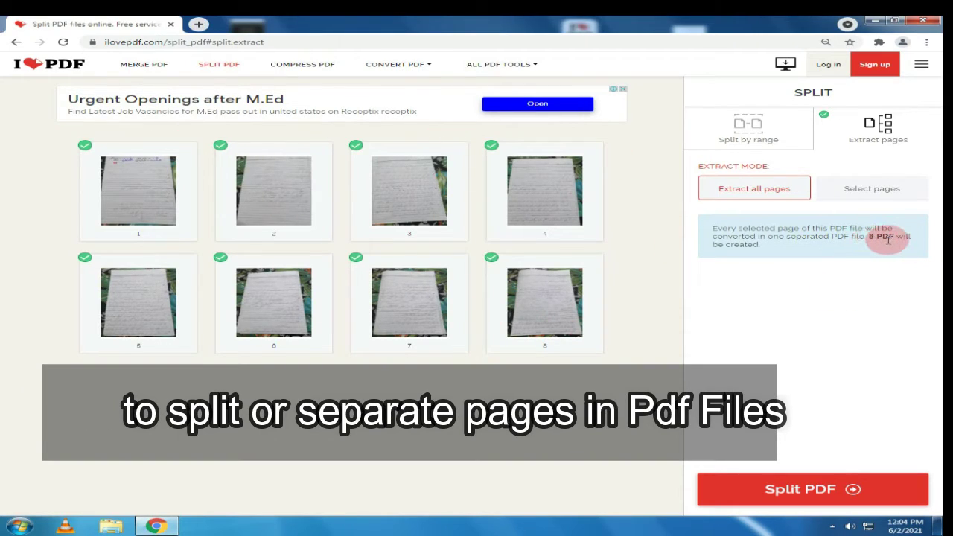
{"action": "left_click", "coordinate": [887, 476]}
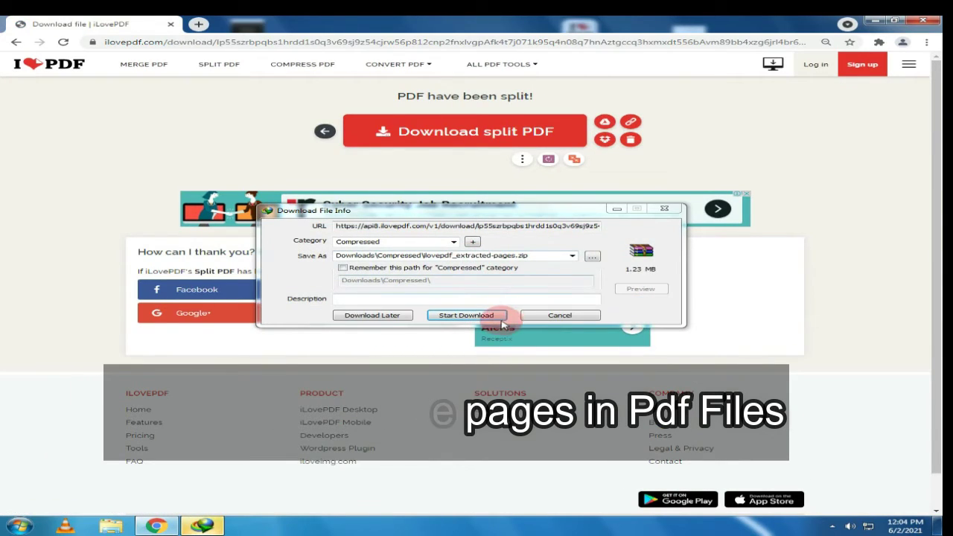
{"action": "left_click", "coordinate": [464, 314]}
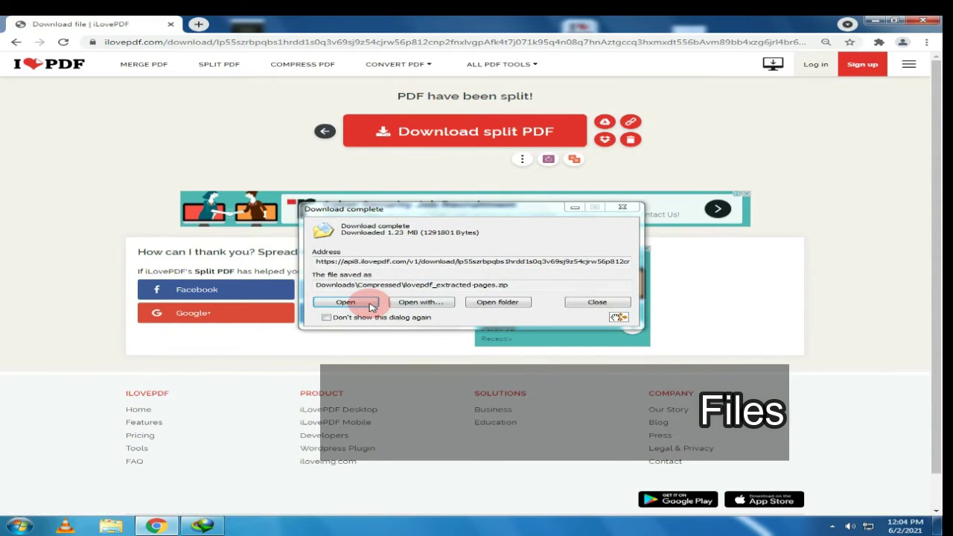
- Open the downloaded ilovepdf_extracted-pages.zip in WinRAR to view its files and dismiss the licence reminder
{"action": "left_click", "coordinate": [371, 304]}
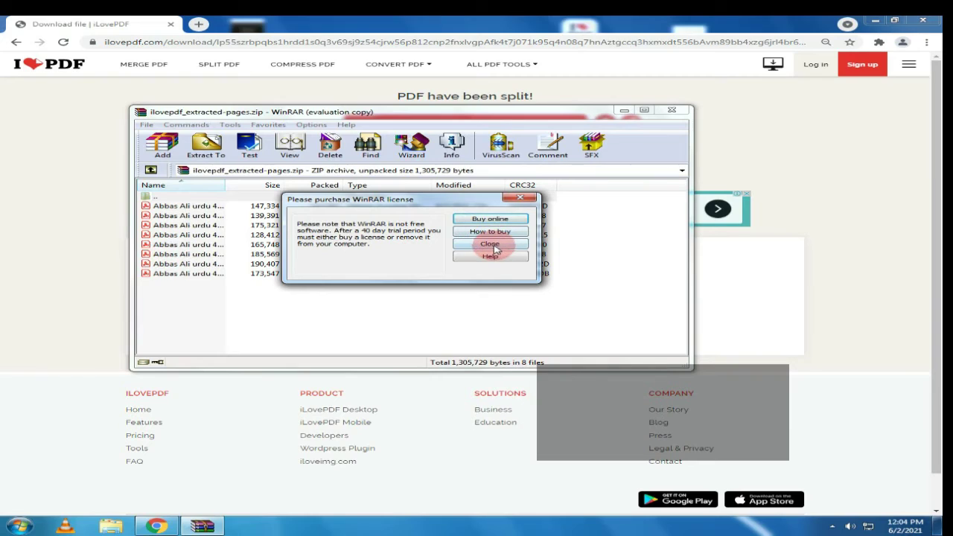
{"action": "left_click", "coordinate": [489, 244]}
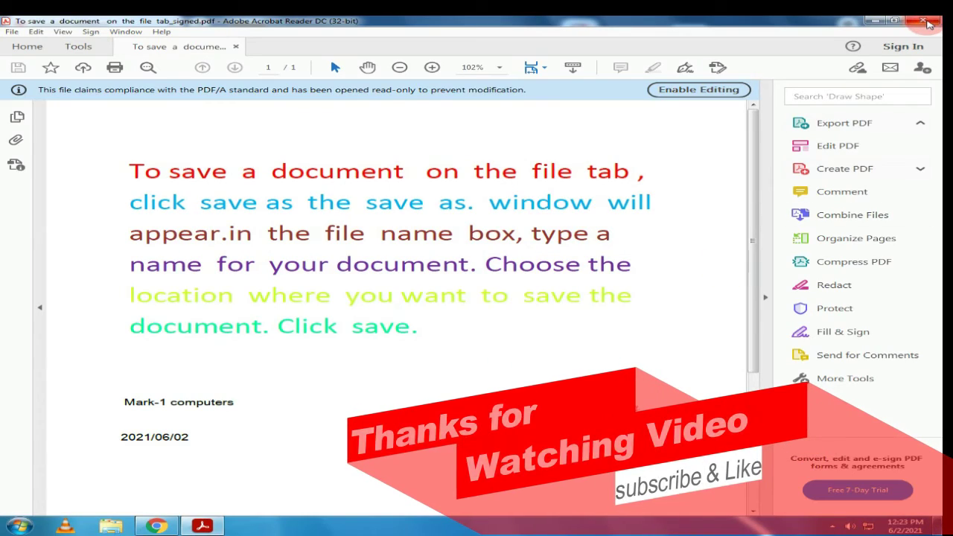
- Close the signed PDF in Acrobat Reader and return to the iLovePDF signature page
{"action": "left_click", "coordinate": [926, 25]}
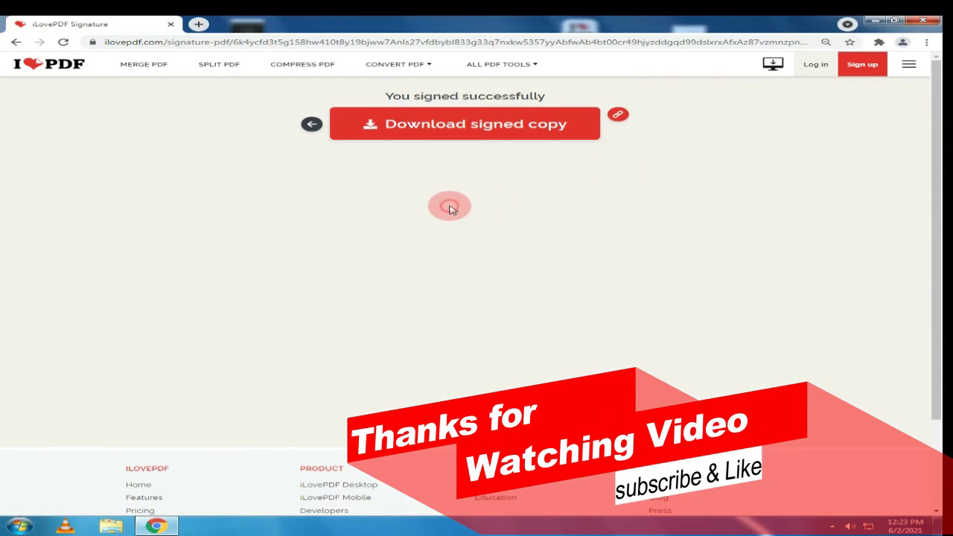